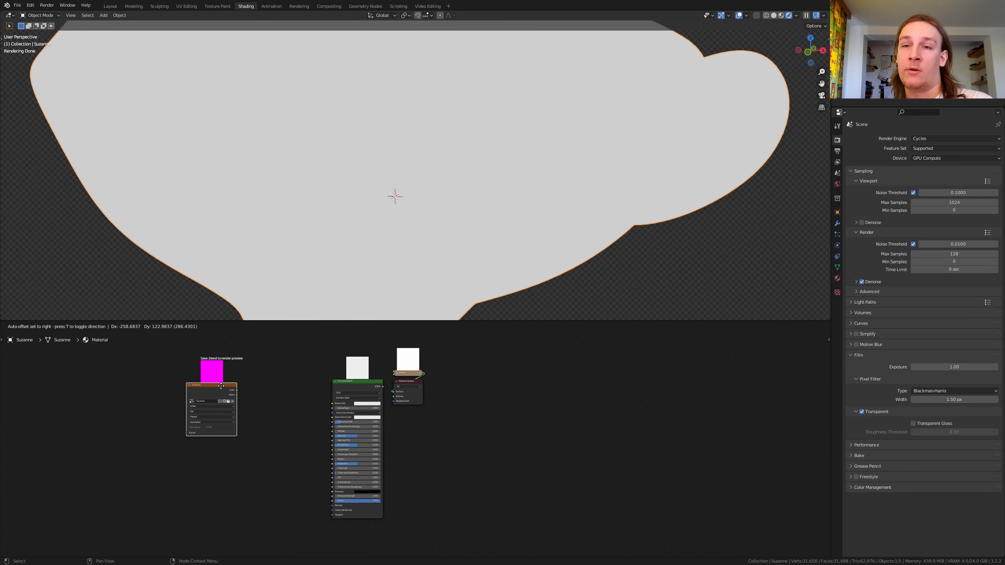
Step: Add a ColorRamp node between the image texture and Principled BSDF, and connect its Color output to the shader's Base Color
middle_drag(184, 383, 351, 406)
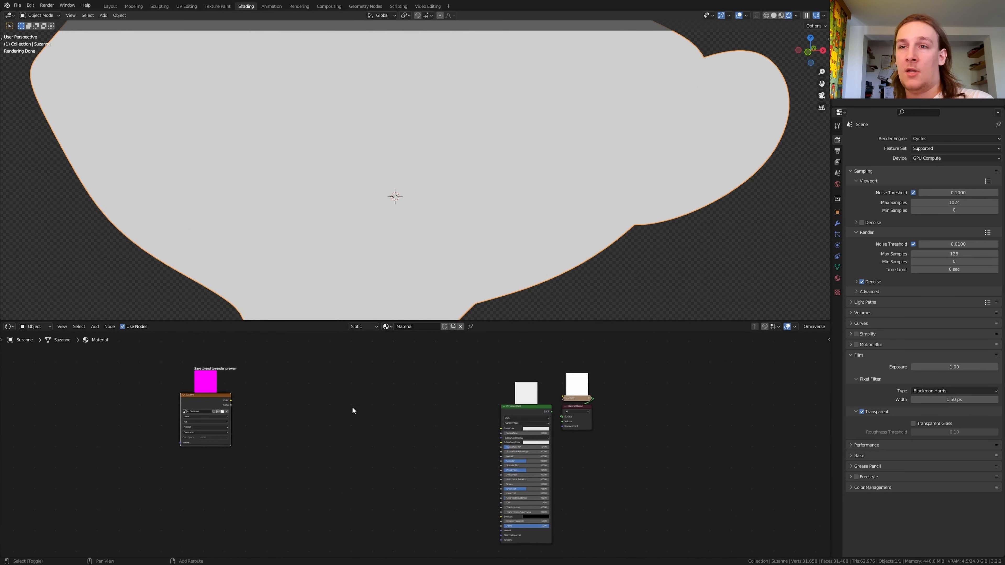
key(shift+a)
text(col)
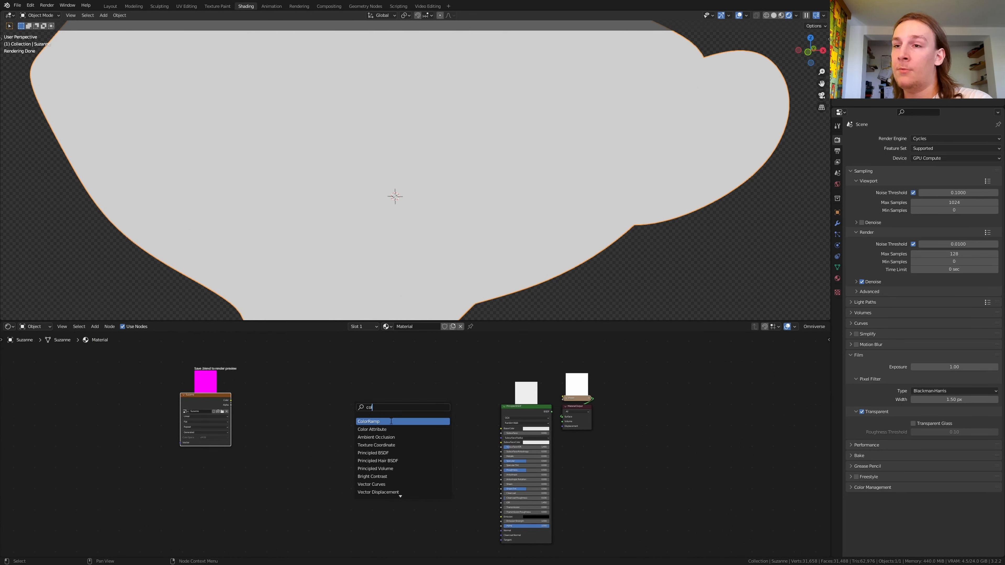
click(399, 421)
click(417, 418)
scroll(417, 417, up, 2)
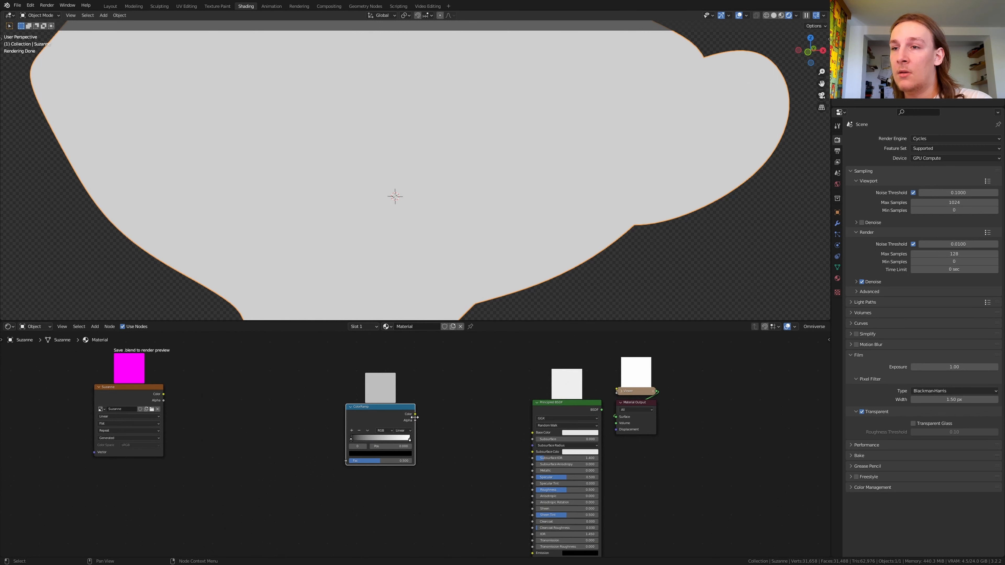
drag(415, 414, 537, 432)
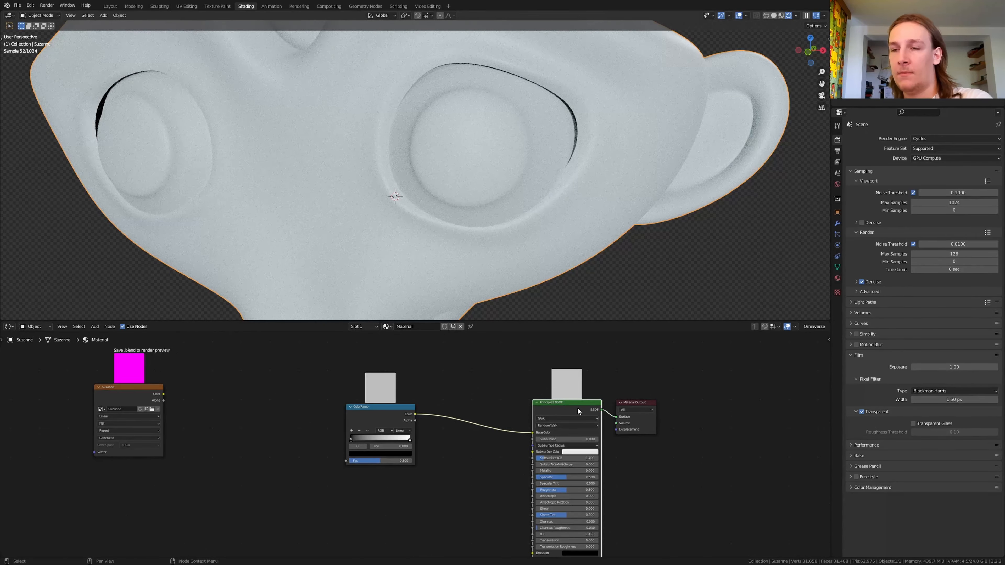
Step: Change the ColorRamp's first stop from black to a light warm yellow
scroll(418, 450, up, 2)
click(419, 453)
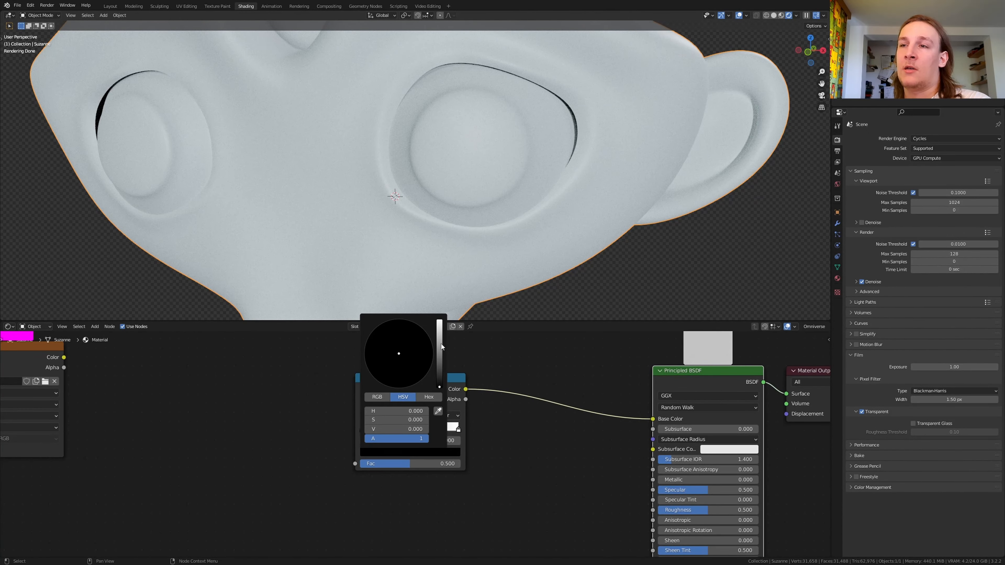
drag(440, 344, 439, 321)
drag(398, 369, 381, 365)
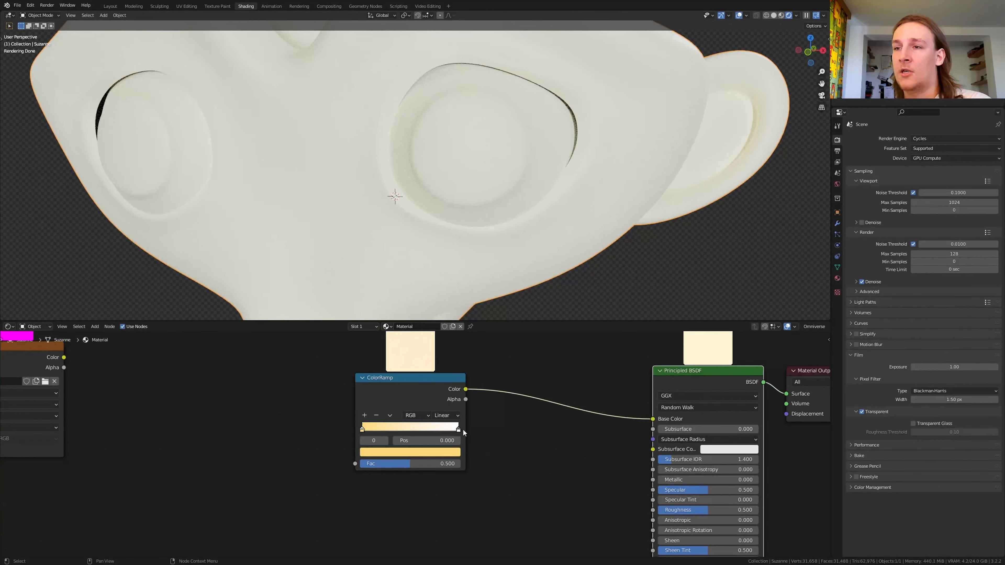
Step: Change the ColorRamp's end stop to a dark orange-brown with hue 0.042, saturation 0.965 and value 0.248
click(459, 429)
click(409, 452)
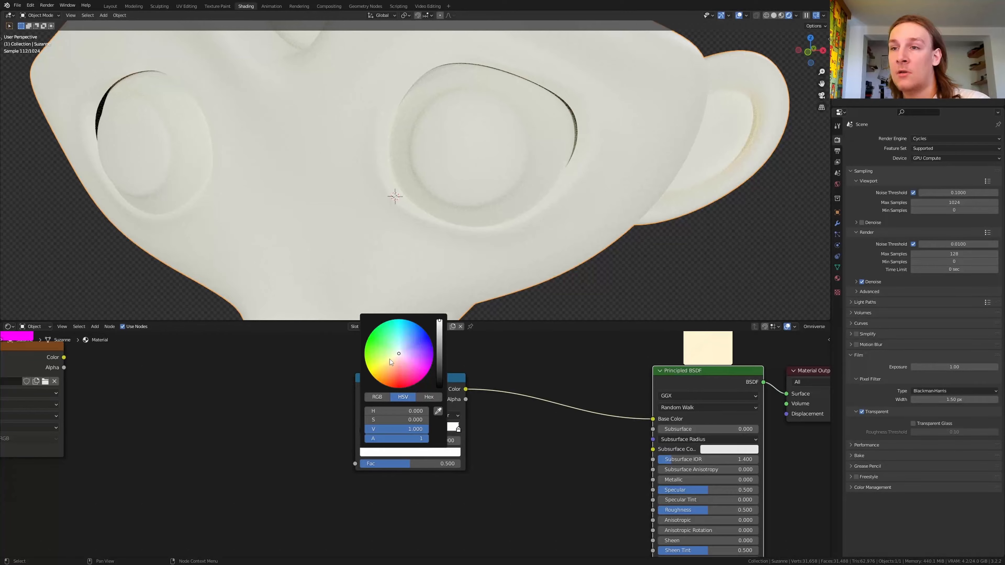
drag(389, 359, 386, 379)
click(439, 351)
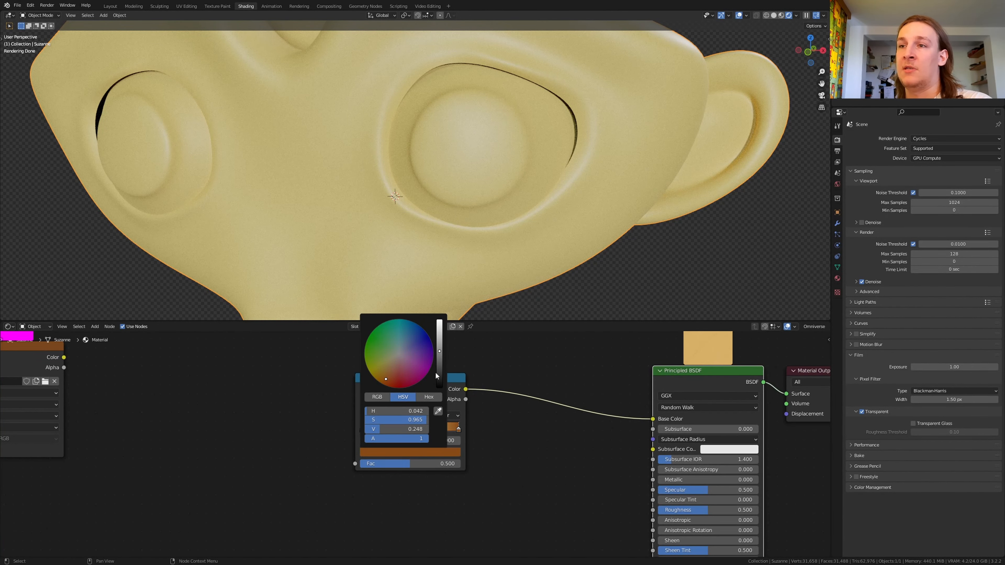
Step: Add a Musgrave Texture node between the image texture and the ColorRamp
middle_drag(247, 411, 317, 423)
key(shift+a)
click(317, 425)
text(mu)
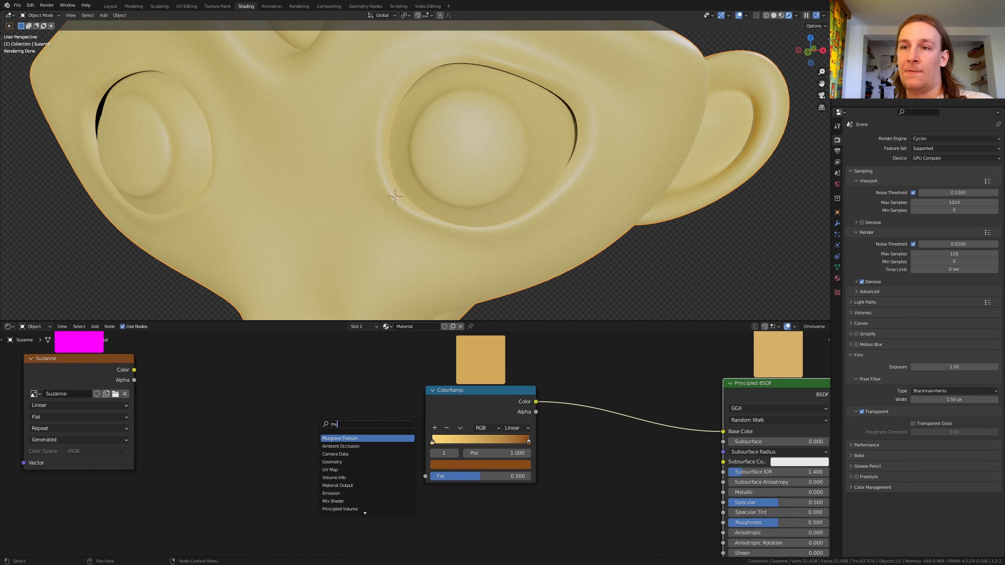
click(342, 437)
click(319, 418)
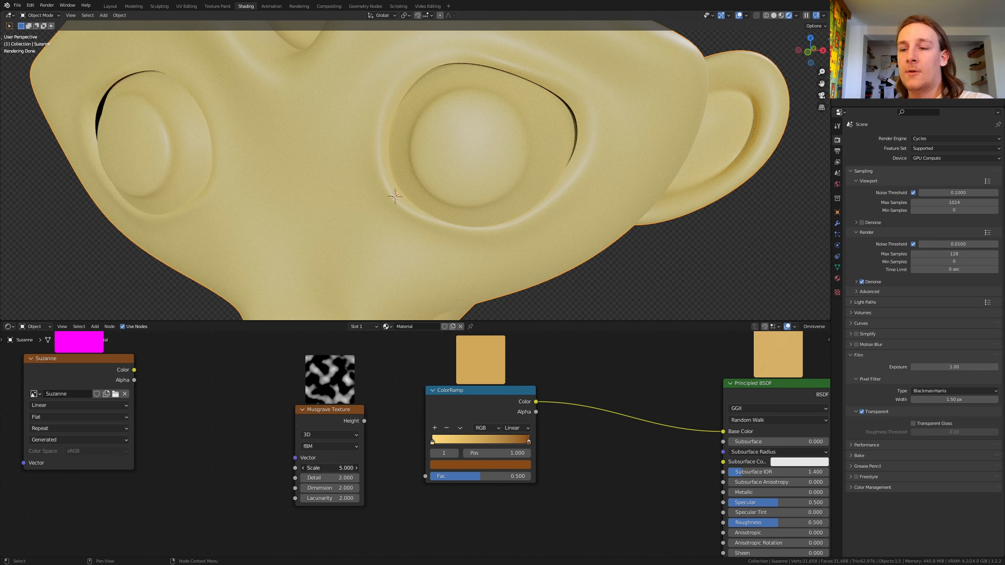
Step: Set the Musgrave Texture's scale to 400 and its detail to 15
text(0)
key(Return)
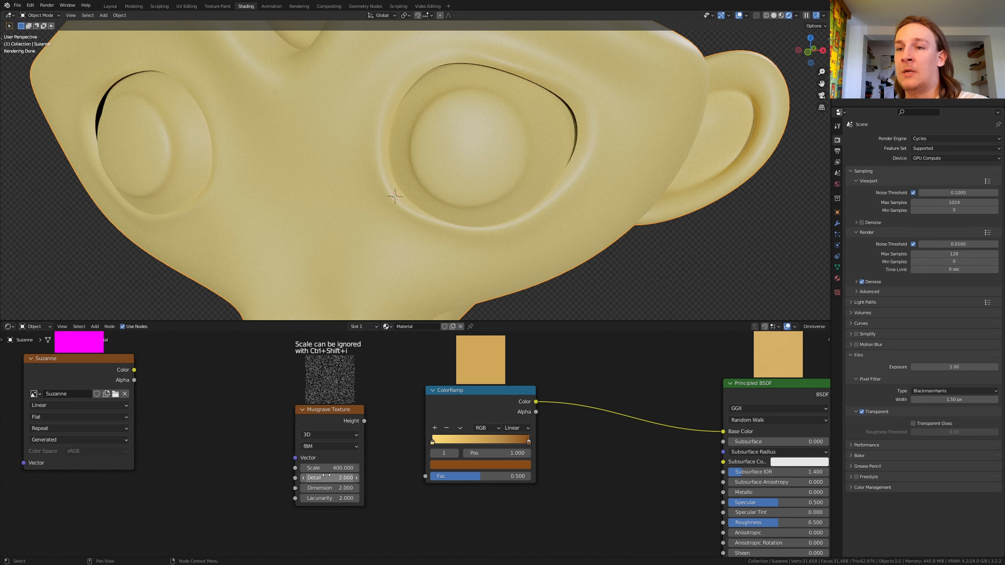
click(330, 477)
text(15)
key(Return)
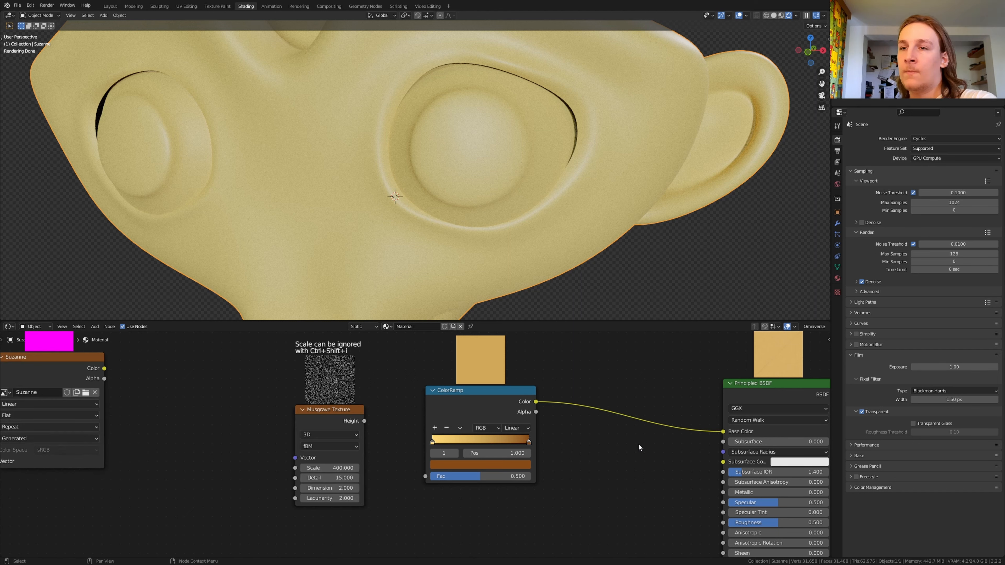
Step: Add Texture Coordinate and Mapping nodes to the Musgrave Texture, and feed the mapping with Object coordinates
click(325, 417)
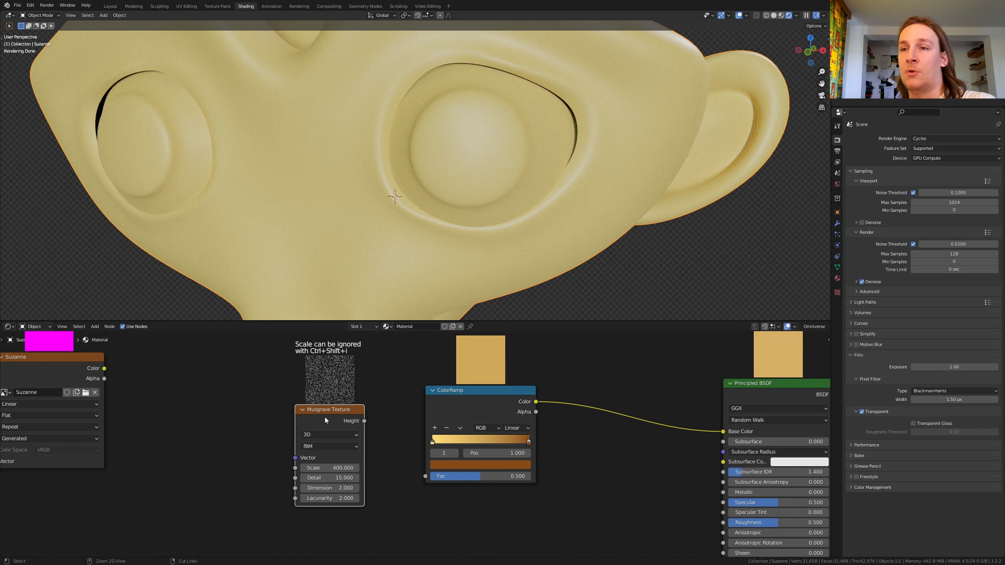
key(ctrl+t)
middle_drag(69, 379, 166, 373)
scroll(265, 369, up, 1)
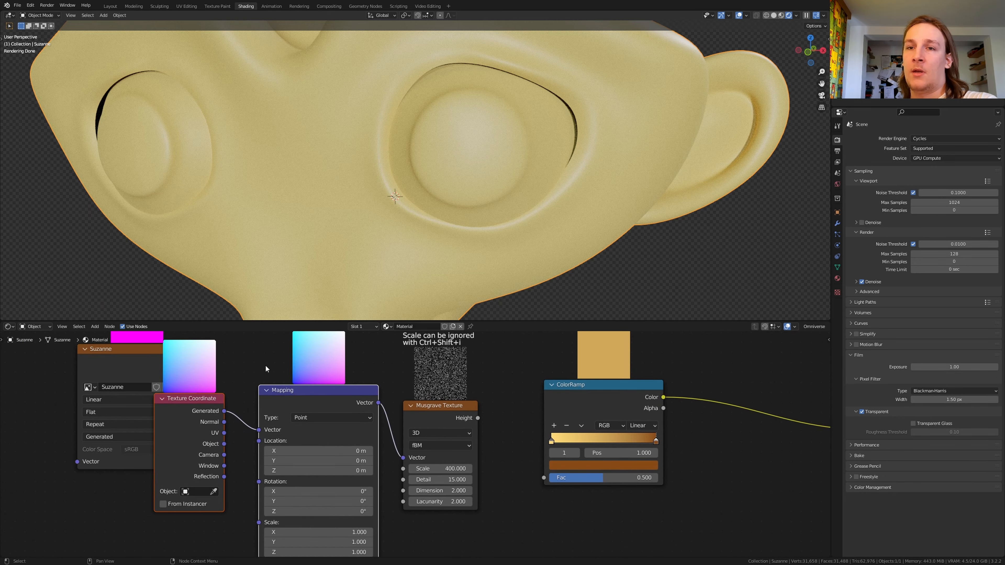
drag(223, 443, 259, 430)
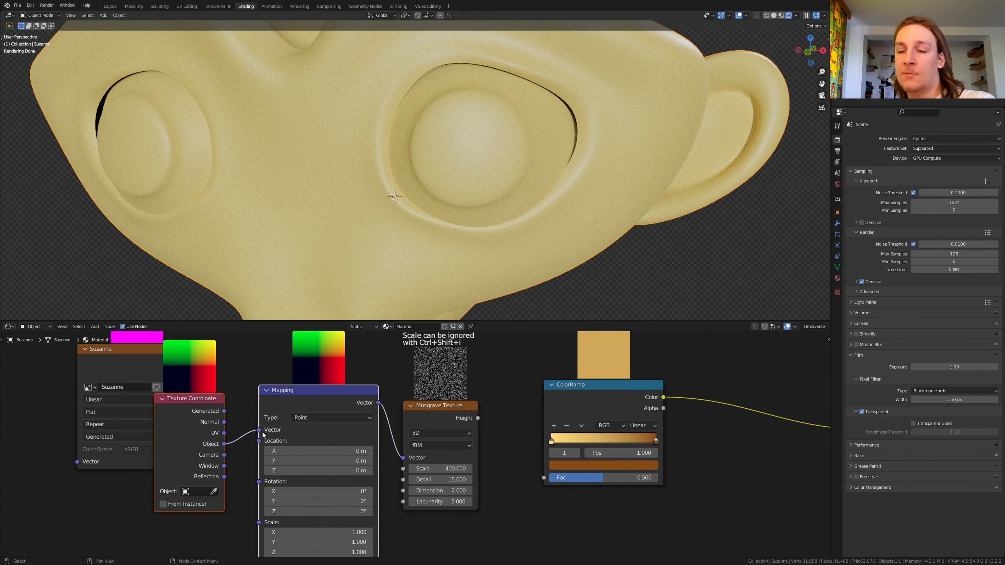
Step: Connect the Musgrave Height to the ColorRamp's Fac and set the Musgrave dimension to 0
drag(477, 418, 543, 478)
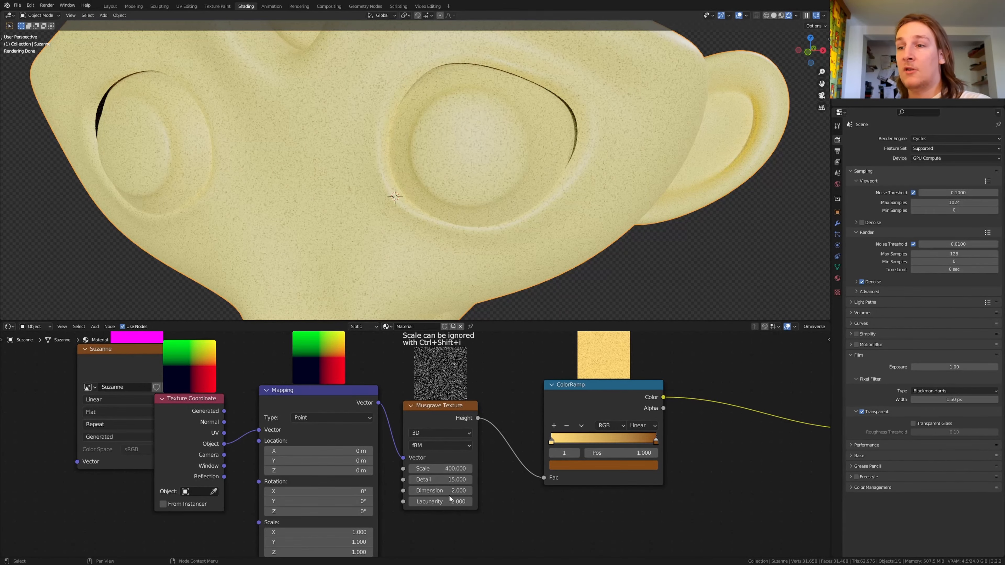
click(456, 490)
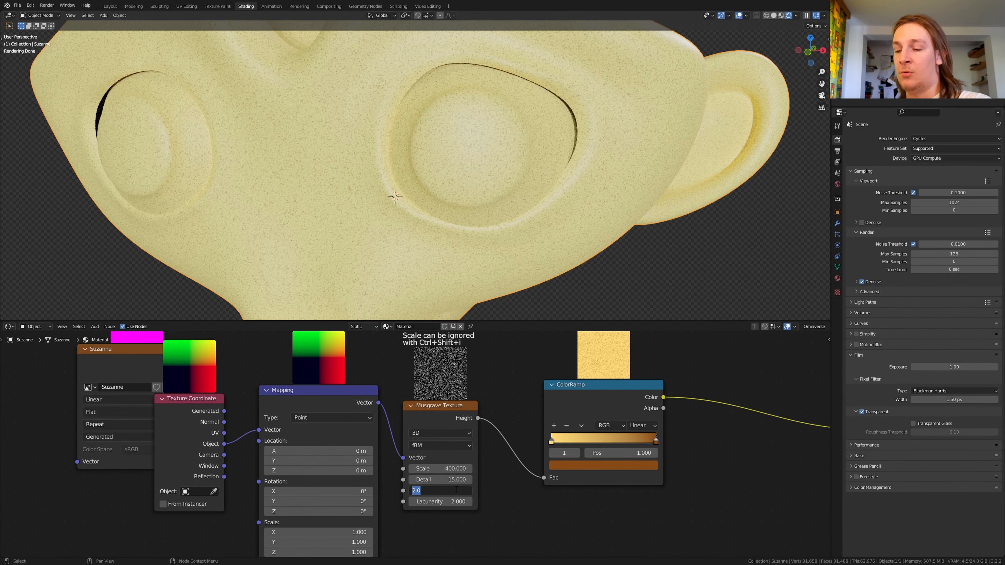
text(0)
key(Return)
Step: Add a Noise Texture node below the ColorRamp and connect its Fac output to the Principled BSDF's Normal
key(Home)
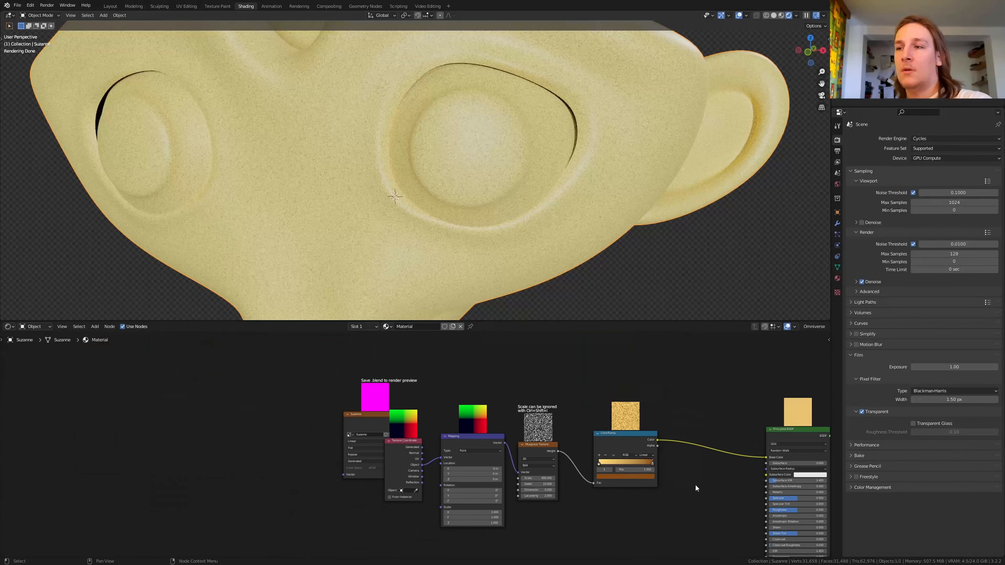
key(shift+a)
text(noi)
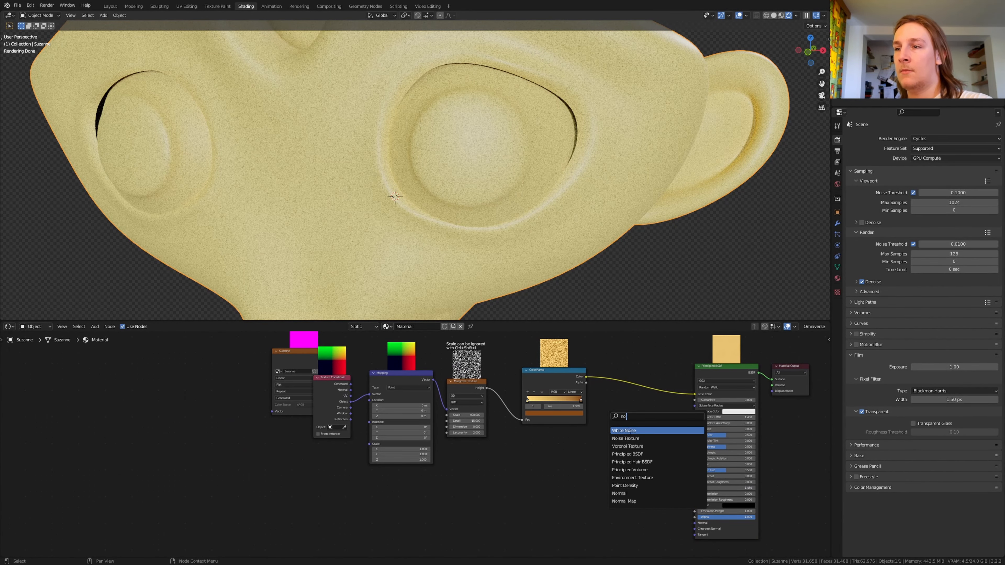
click(625, 438)
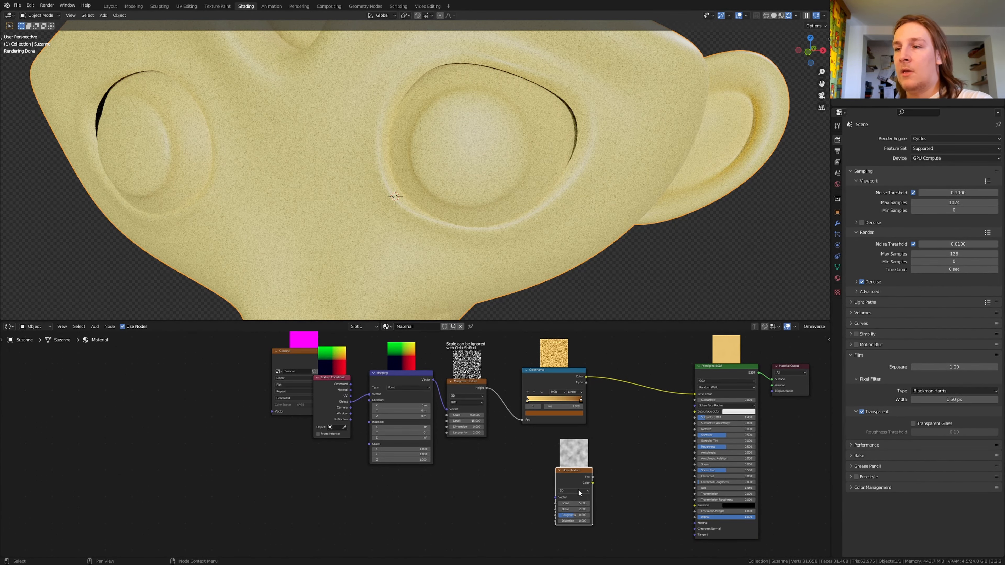
drag(592, 481, 697, 525)
Step: Set the Noise Texture to scale 10, detail 8 and roughness 0.45, and connect the Mapping vector to its Vector input
scroll(584, 520, up, 2)
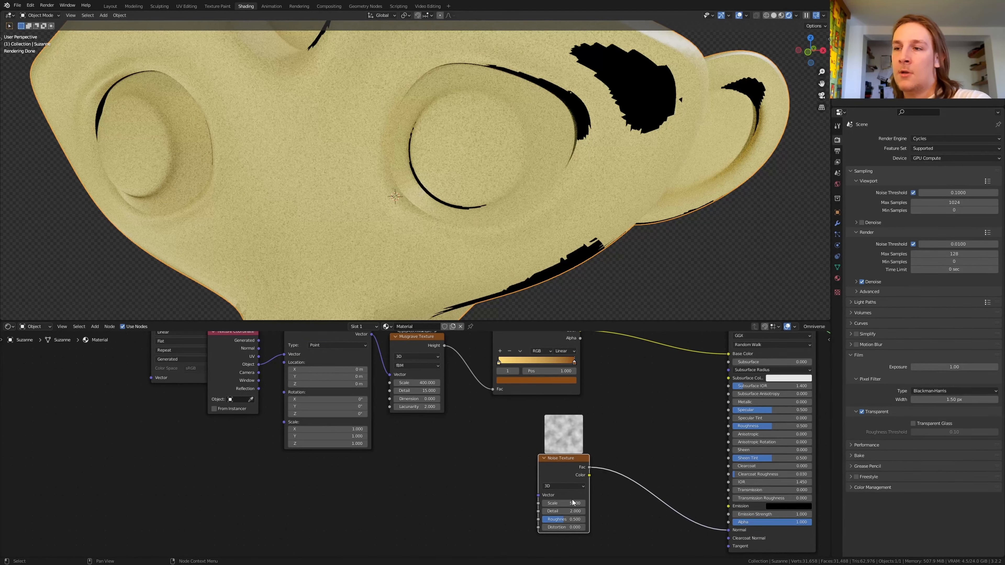
text(10)
key(Return)
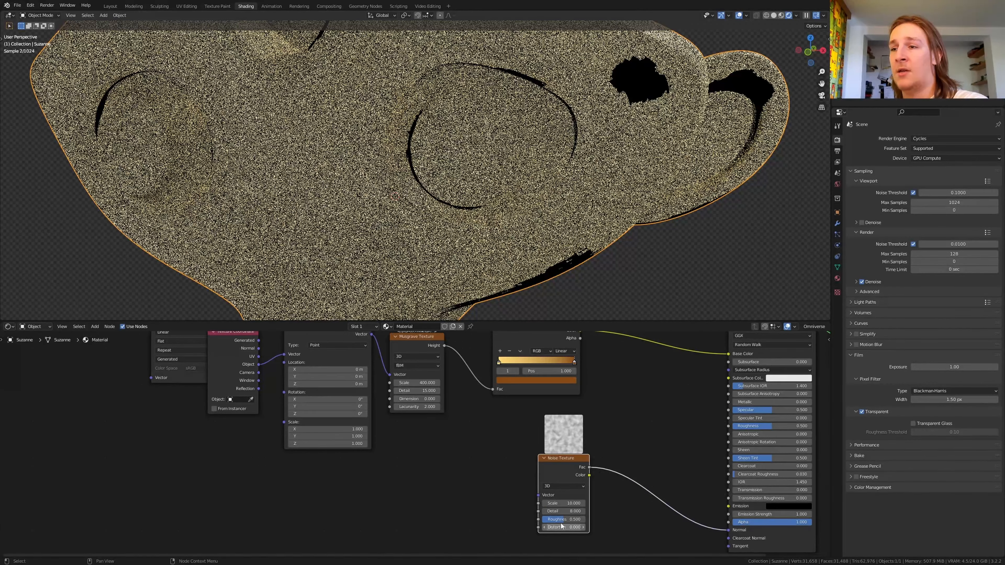
click(562, 521)
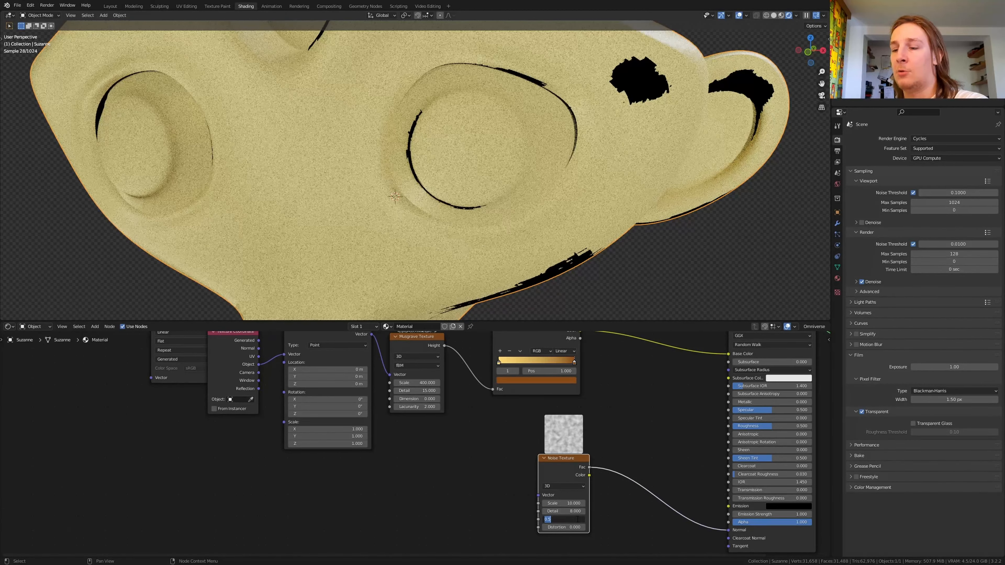
text(.45)
key(Return)
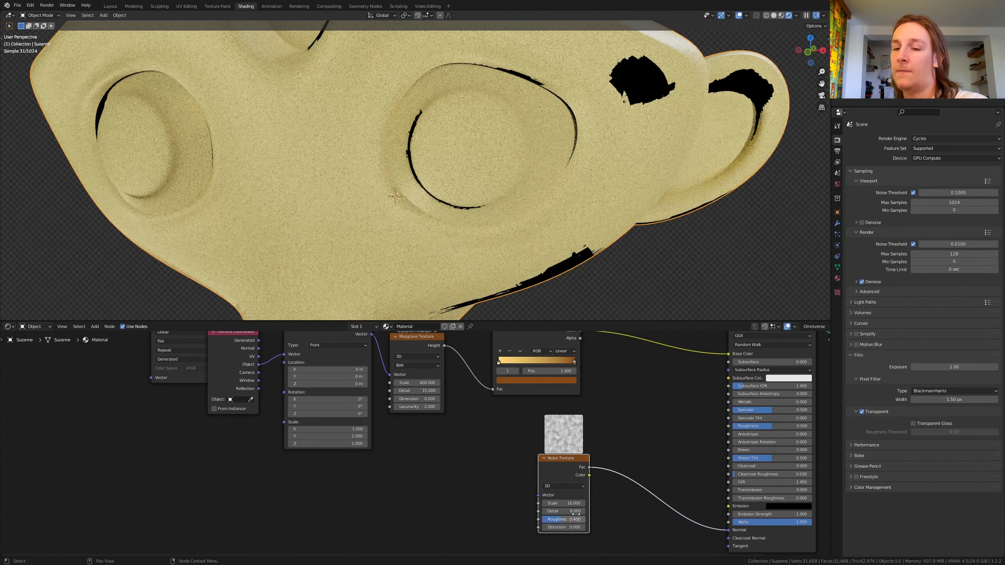
shift+scroll(526, 501, up, 1)
drag(538, 509, 371, 348)
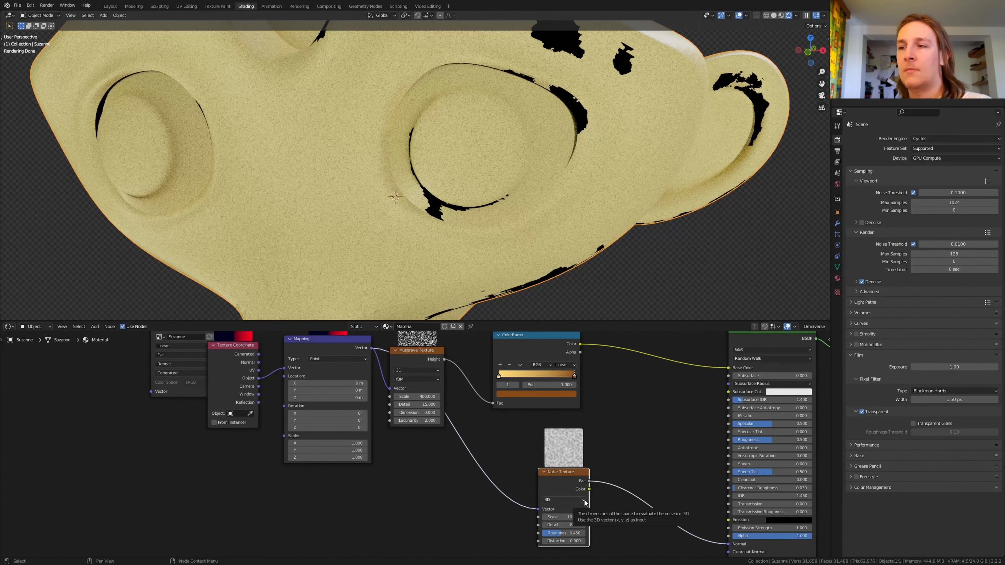
Step: Insert a Bump node on the link between the Noise Texture and the Principled BSDF's Normal input
key(shift+a)
mouse_move(582, 475)
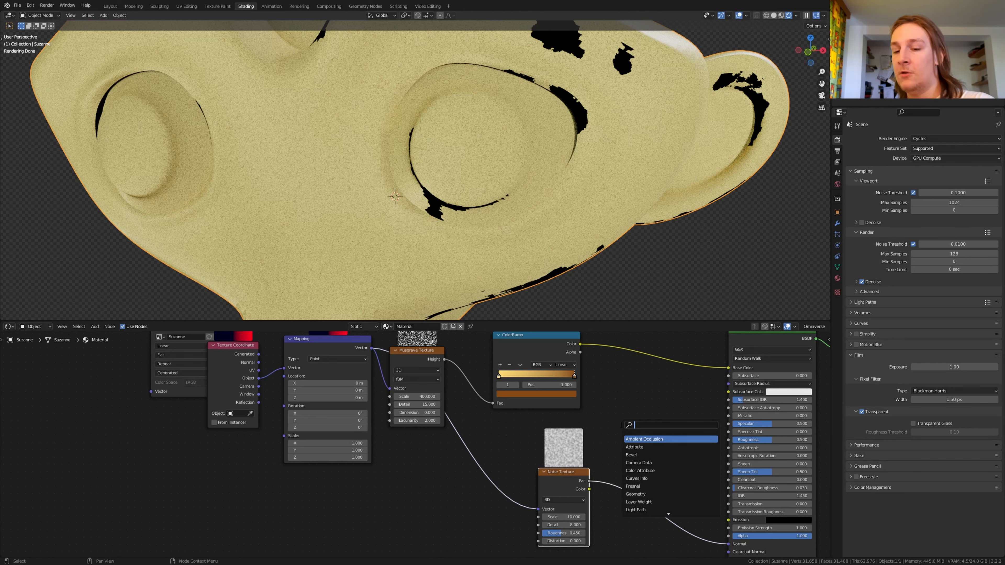
click(642, 471)
click(657, 521)
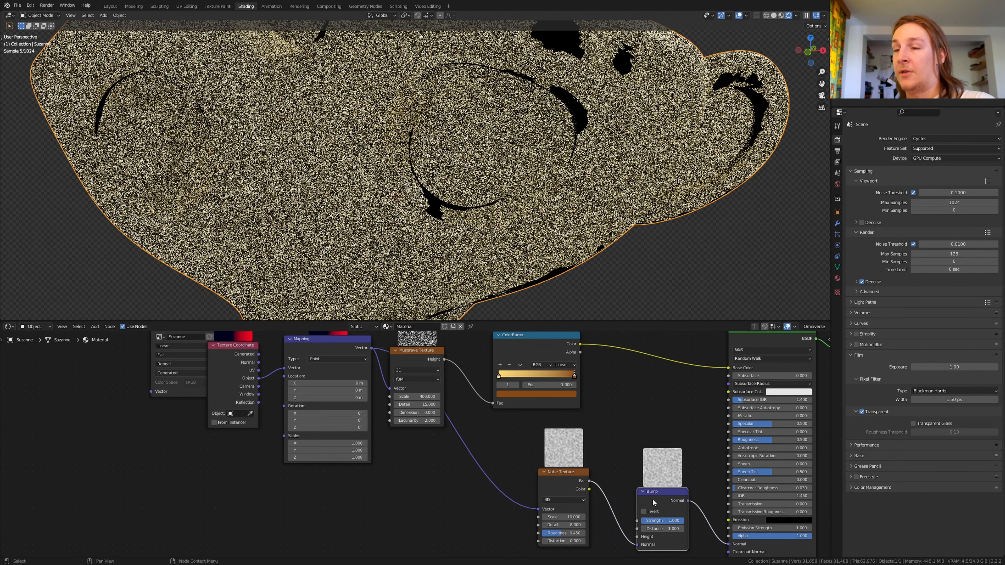
Step: Set the Bump strength to 0.5 and move the Noise Texture's link to the Bump's Height input
click(658, 521)
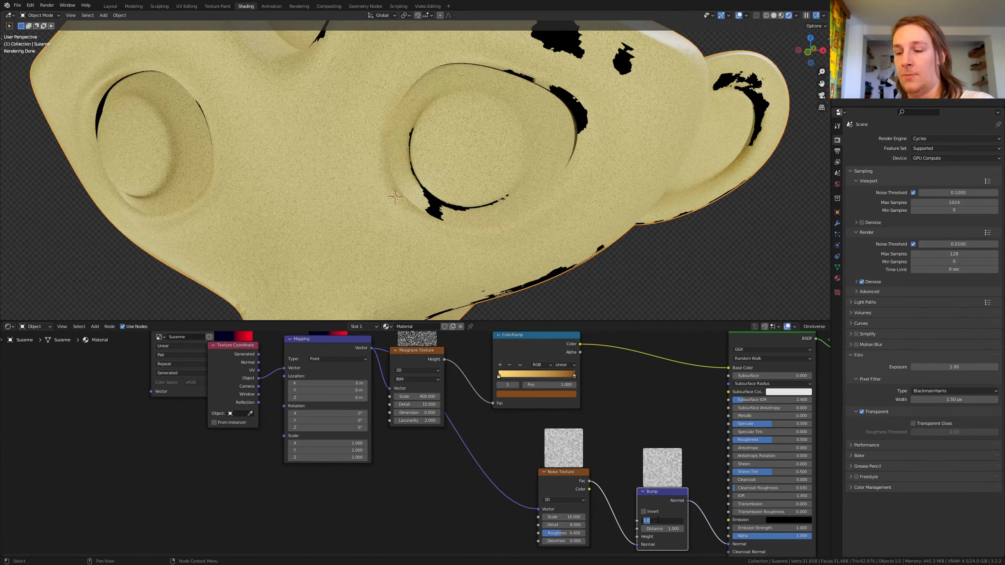
text(0.5)
key(Return)
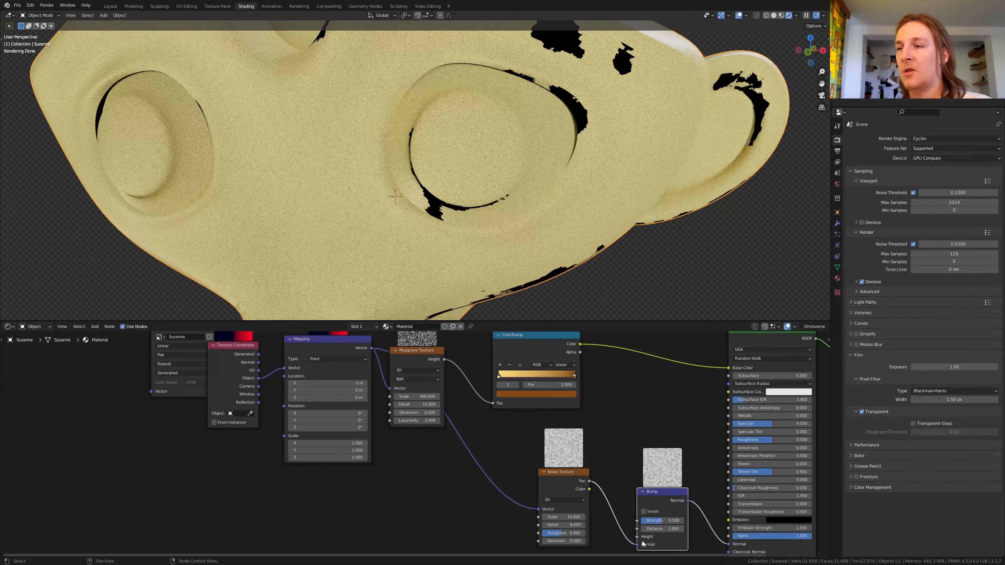
drag(637, 545, 260, 357)
Step: Duplicate the whole material node chain, excluding the image texture and Material Output, and place the copy below the original
key(Home)
key(shift+d)
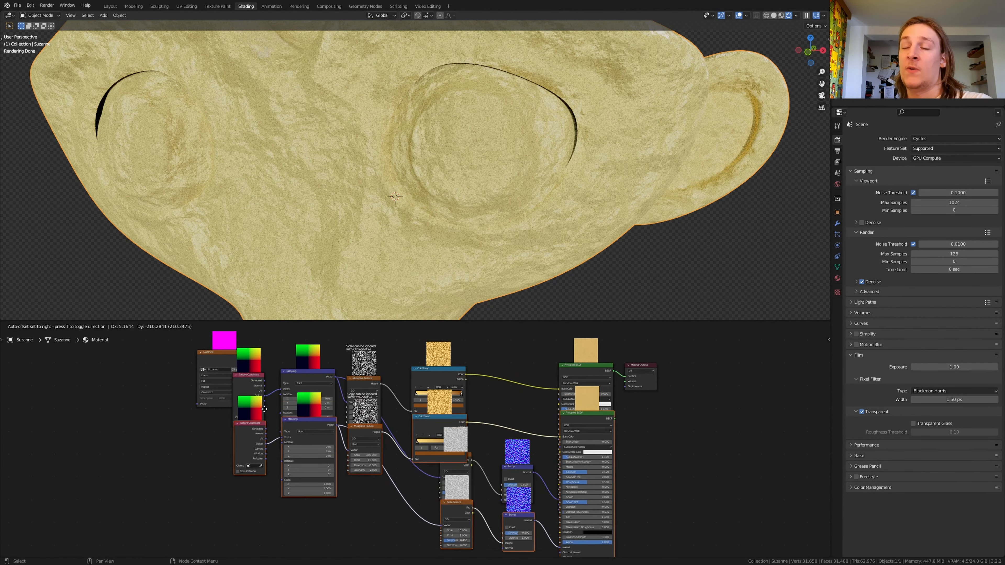
click(260, 536)
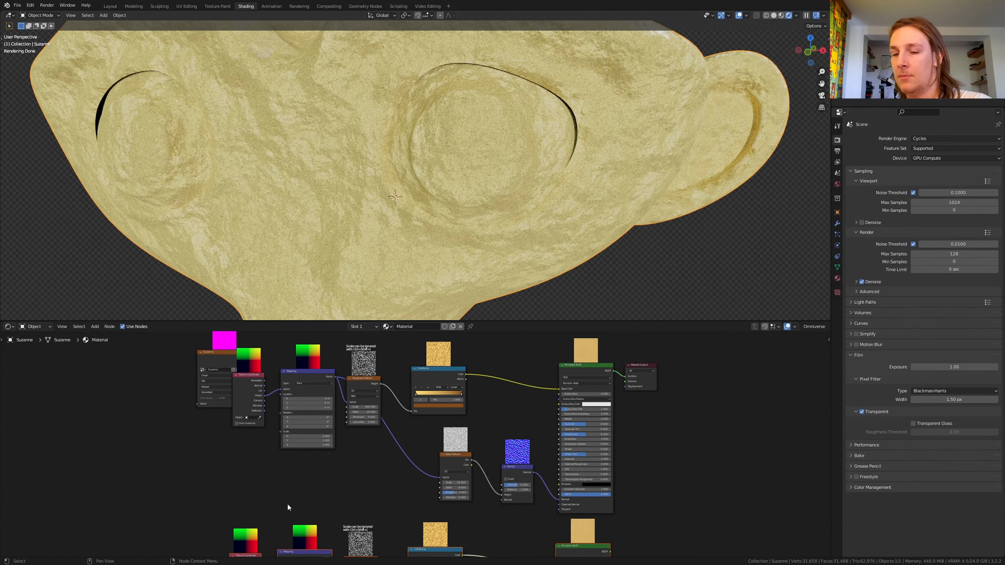
Step: Connect the duplicated Principled BSDF to the Material Output to preview the second material
middle_drag(705, 481, 592, 370)
scroll(455, 430, up, 4)
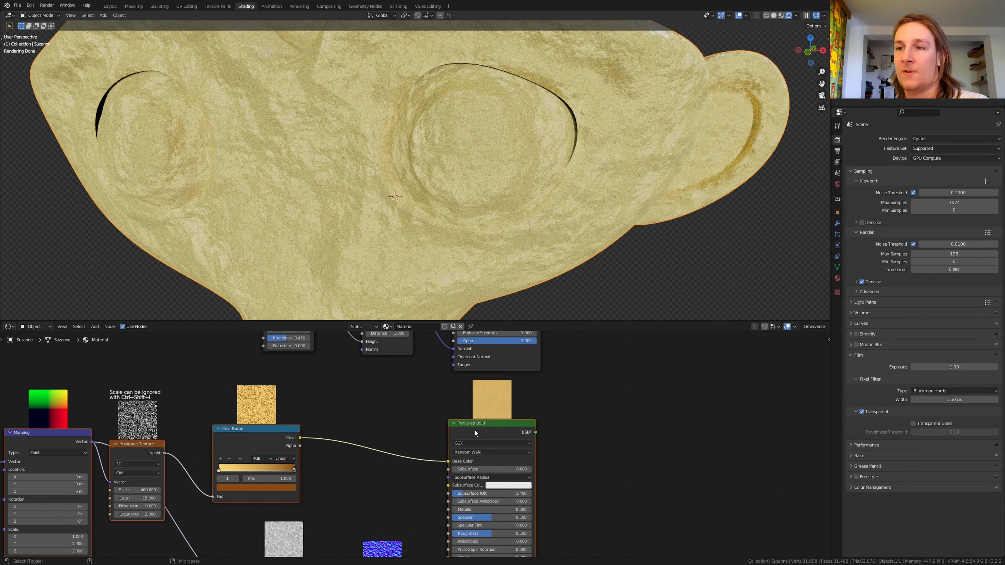
ctrl+shift+click(486, 428)
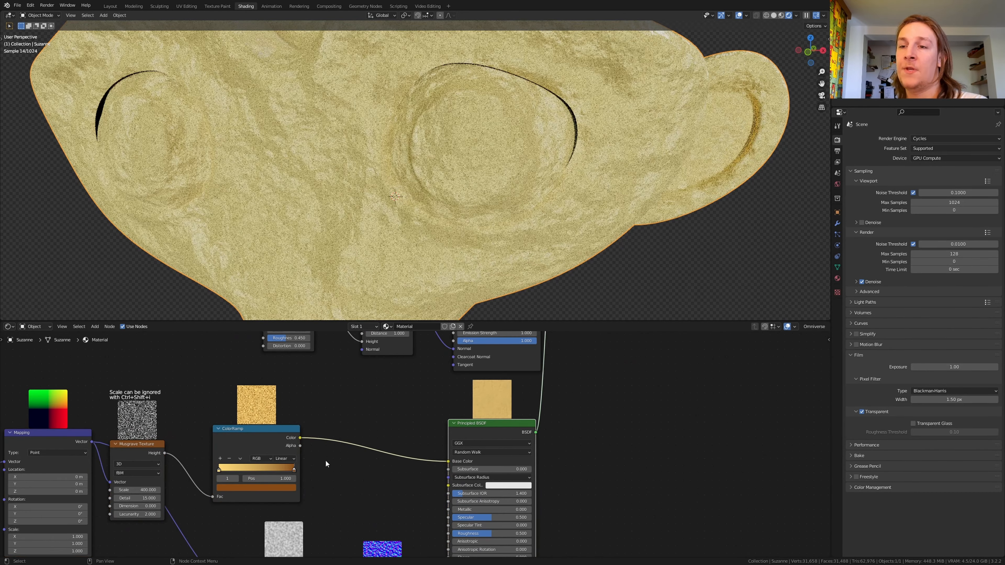
Step: Set the strength of the duplicated Bump node to 0.008
middle_drag(345, 470, 393, 498)
middle_drag(433, 460, 422, 545)
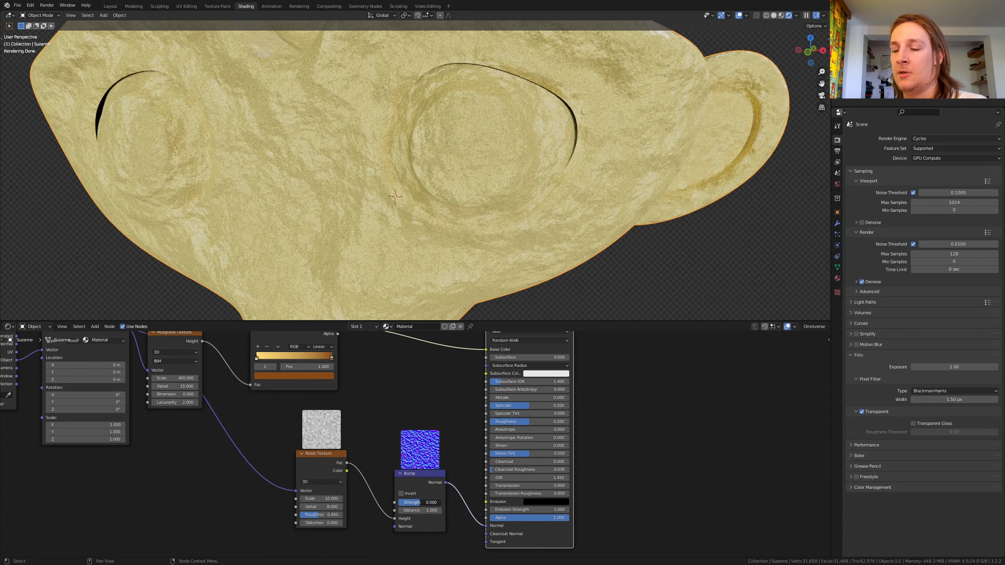
click(431, 502)
text(.008)
key(Return)
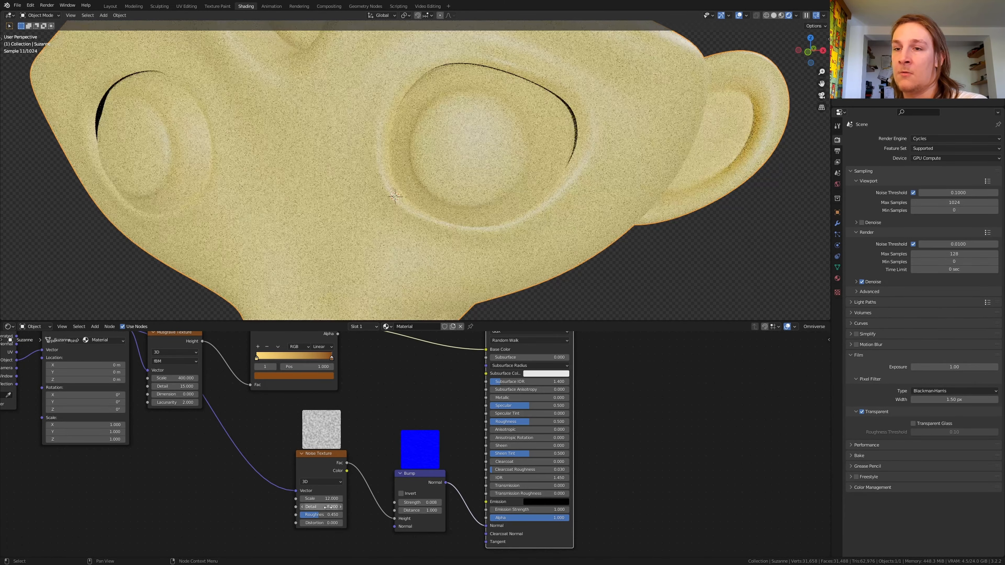
Step: Set the Detail of the duplicated Noise Texture to 15
click(334, 503)
click(328, 506)
text(15)
key(Return)
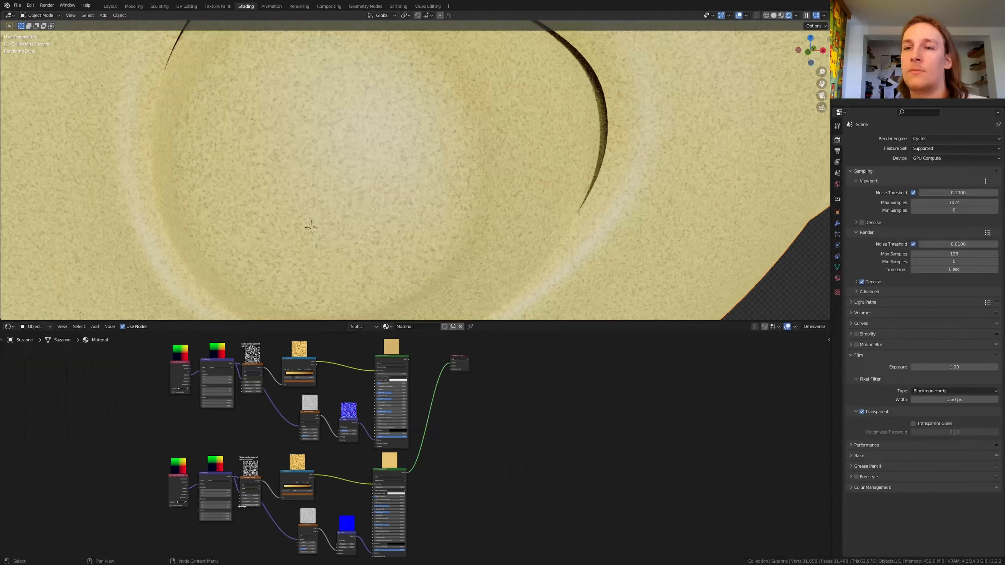
Step: Recolour the duplicated ColorRamp with dark blue on its end stop and light cyan on its start stop
scroll(272, 471, up, 6)
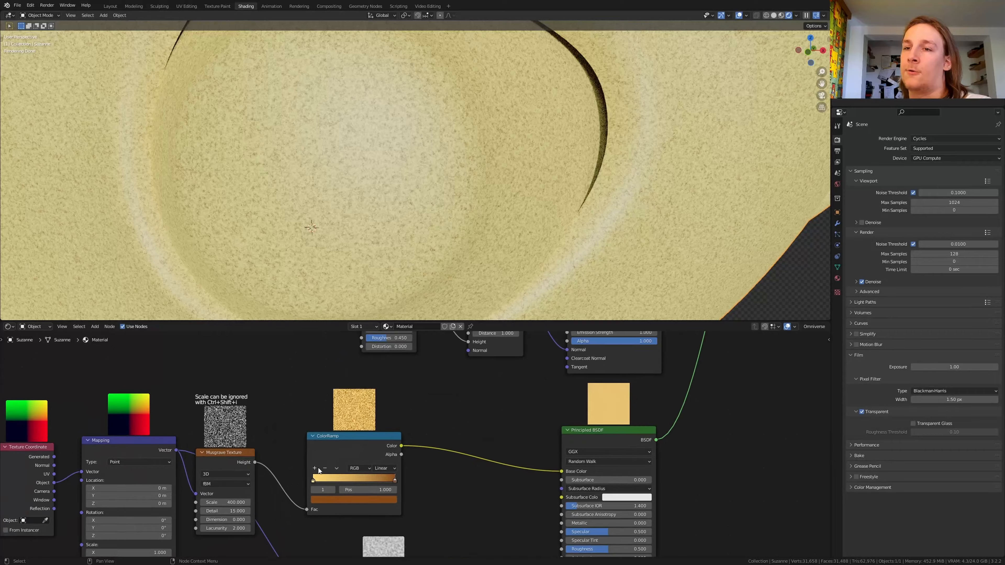
scroll(324, 486, up, 1)
click(342, 512)
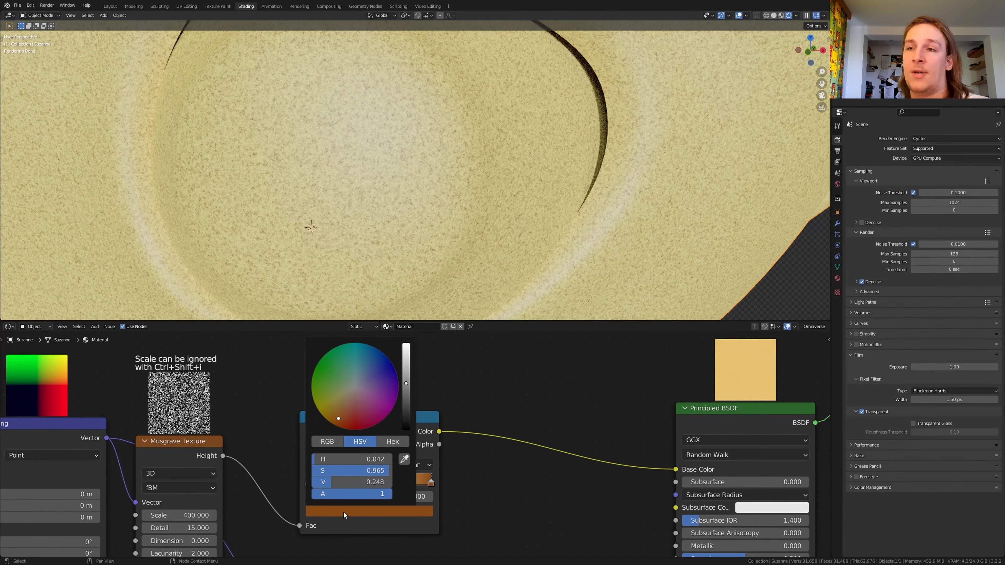
click(380, 366)
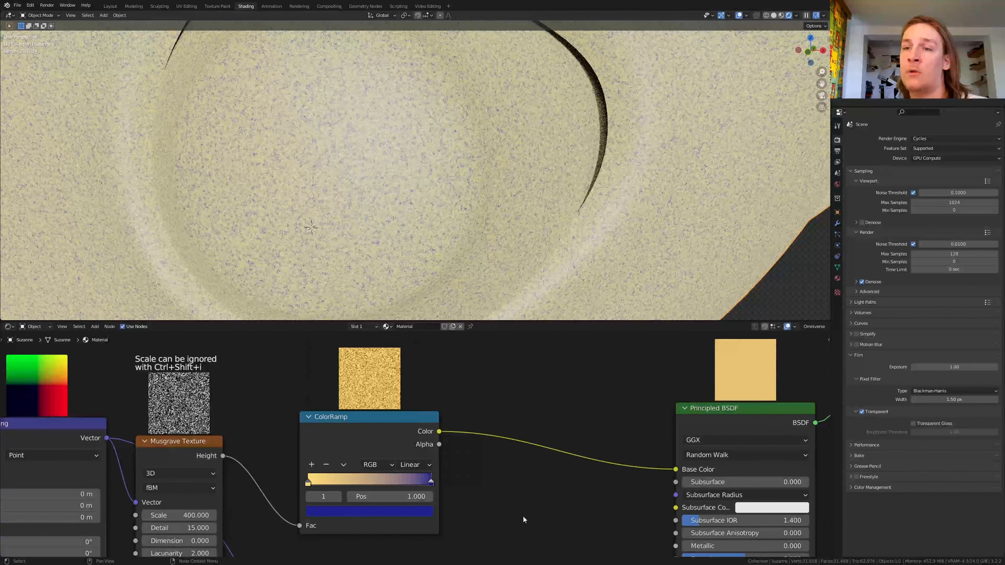
click(307, 480)
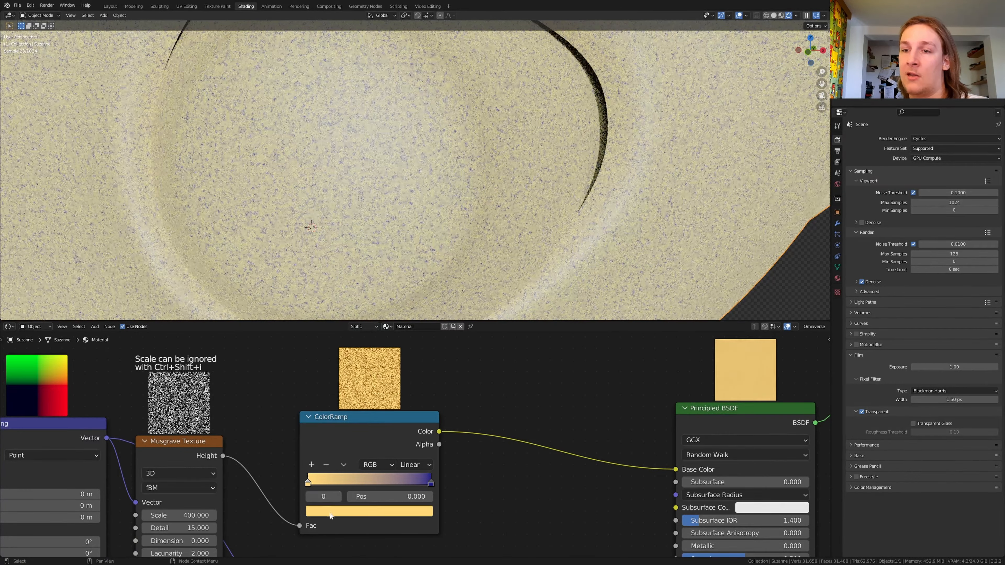
click(330, 513)
click(358, 361)
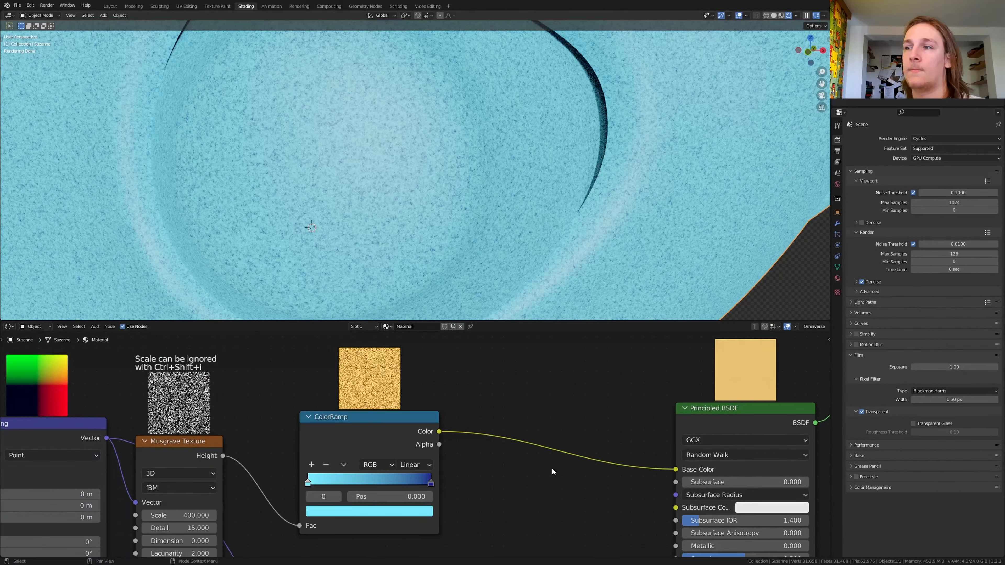
Step: Add a Mix Shader node on the link between the duplicated Principled BSDF and the Material Output
scroll(560, 453, down, 9)
scroll(605, 423, down, 4)
middle_drag(597, 421, 433, 529)
scroll(559, 454, up, 3)
key(shift+a)
text(mi)
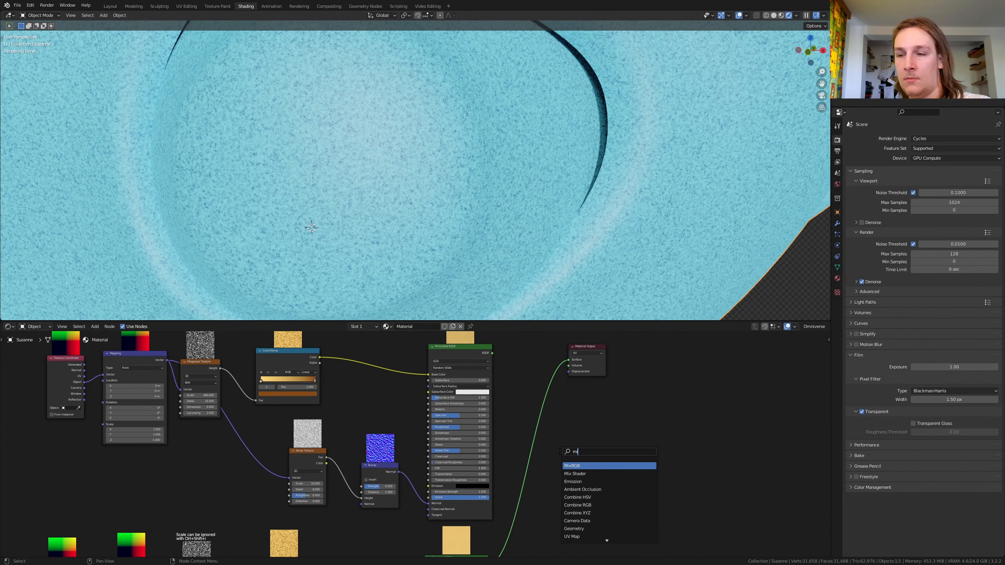
click(578, 473)
click(530, 380)
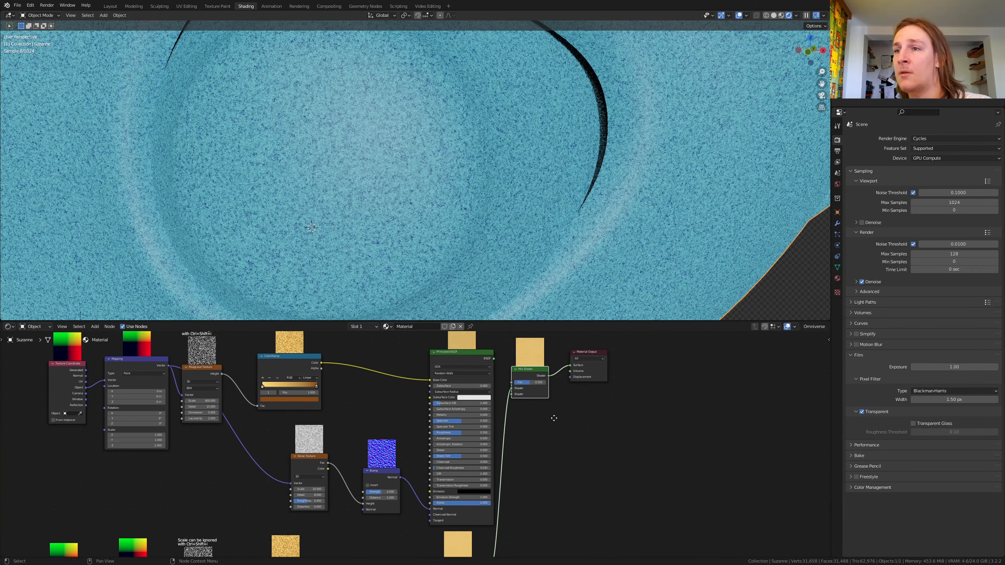
Step: Connect the original Principled BSDF to the Mix Shader's first Shader input and the Suzanne image texture's Color to its Fac, and save the file
middle_drag(492, 349, 508, 390)
scroll(508, 391, up, 2)
drag(507, 403, 532, 447)
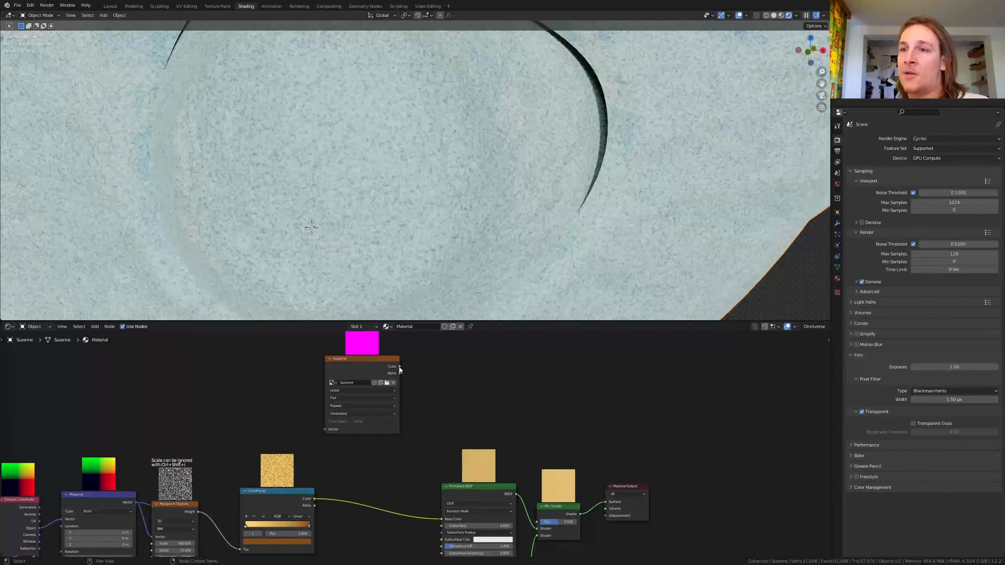
drag(399, 367, 536, 521)
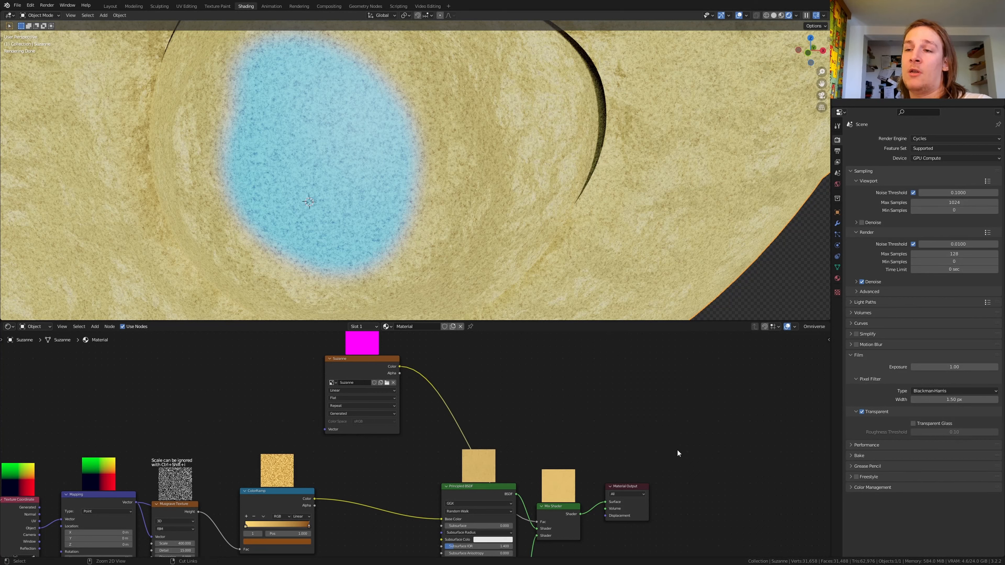
key(ctrl+s)
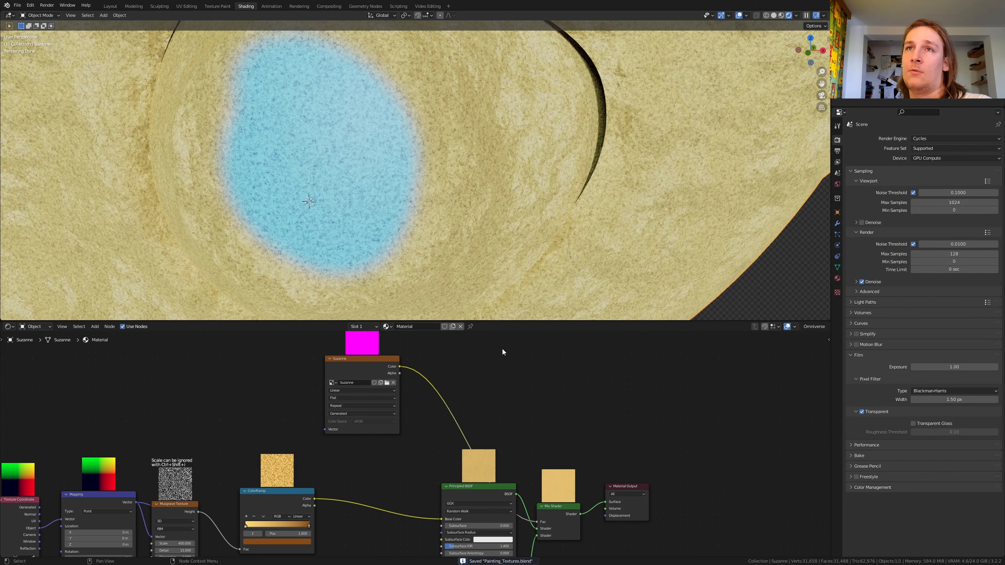
Step: In the Texture Paint workspace, preview the material and paint the whole eye and the inside of its socket white on the Suzanne texture
click(219, 7)
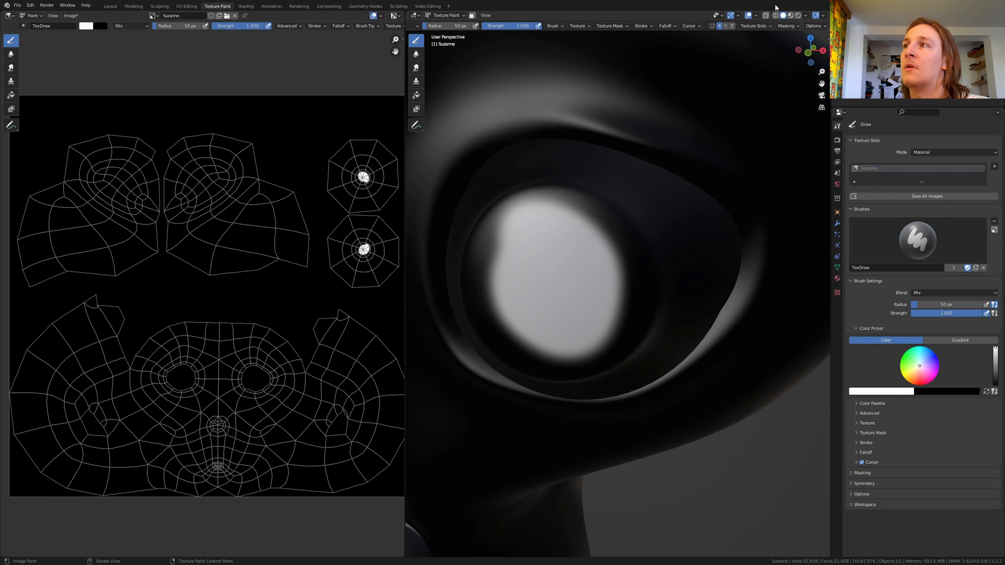
click(790, 16)
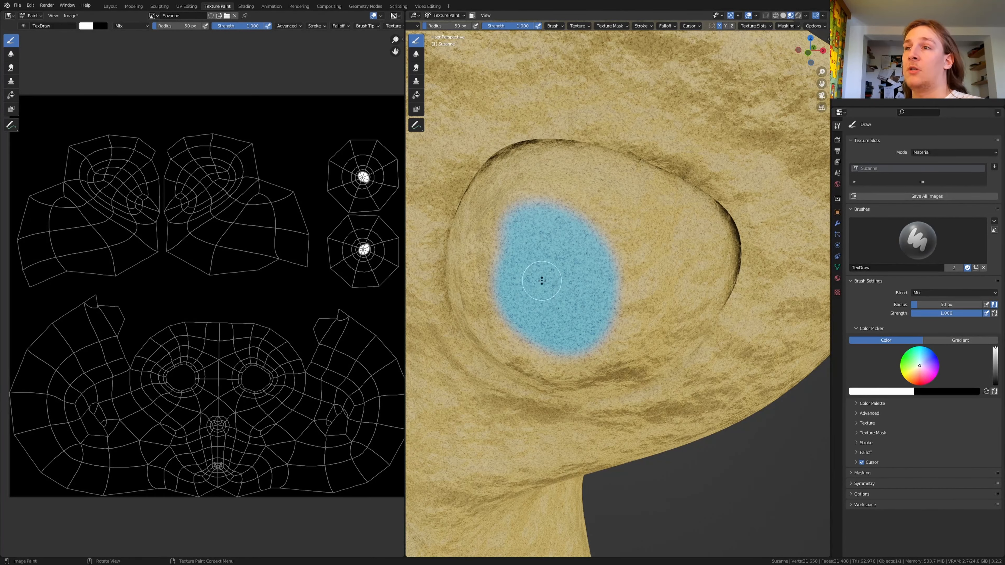
middle_drag(545, 273, 552, 206)
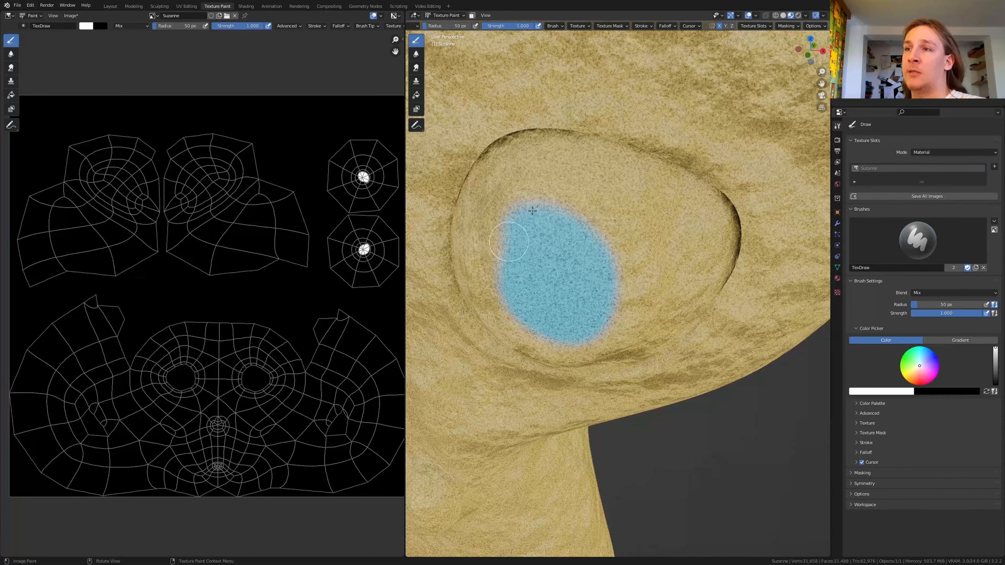
mouse_move(536, 195)
mouse_down()
mouse_move(608, 245)
mouse_move(637, 297)
mouse_move(623, 318)
mouse_move(589, 285)
mouse_move(630, 312)
mouse_move(605, 317)
mouse_move(606, 299)
mouse_move(640, 285)
mouse_up()
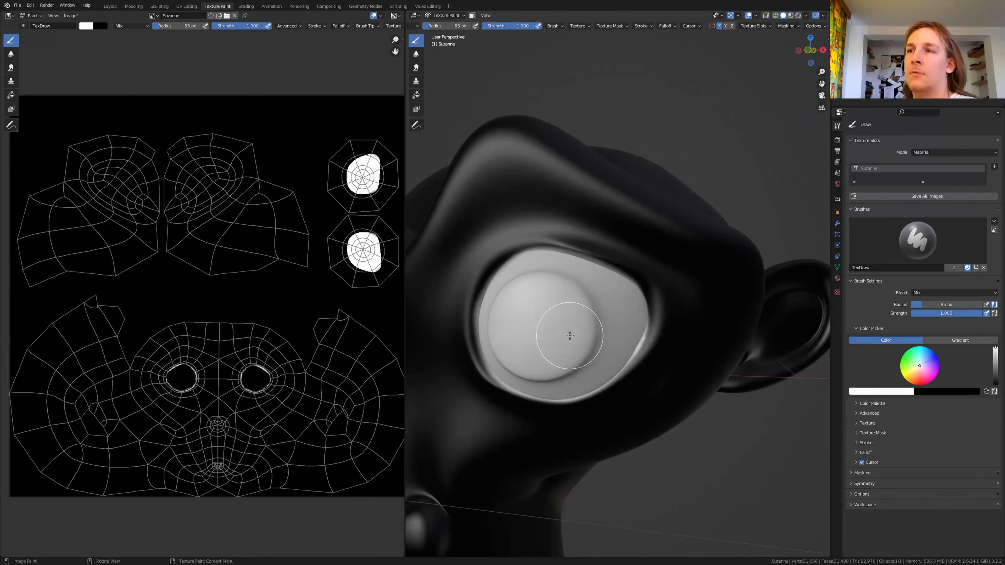
middle_drag(661, 315, 556, 343)
scroll(555, 343, up, 4)
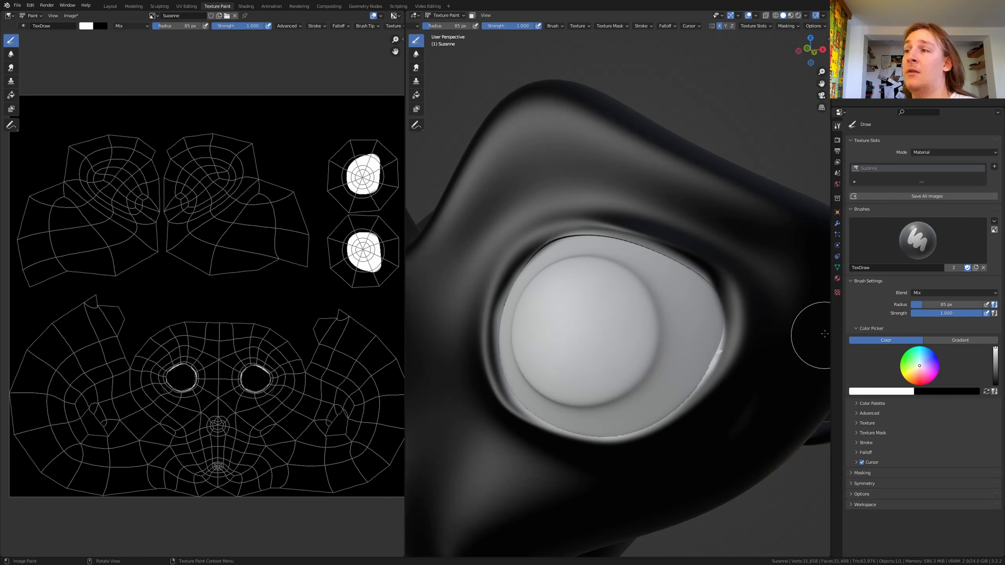
Step: Create a new brush texture and set its type to Clouds
click(837, 292)
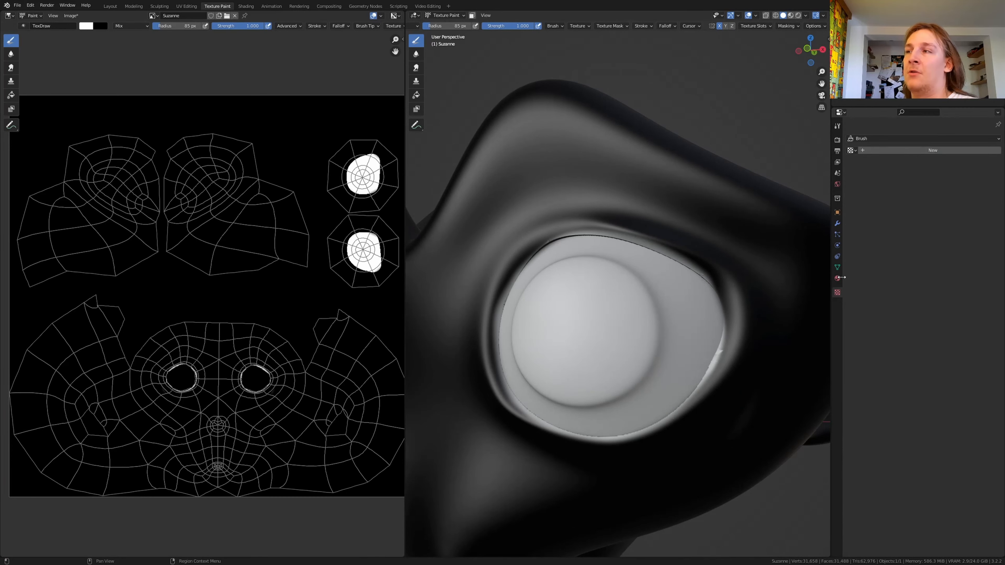
click(886, 151)
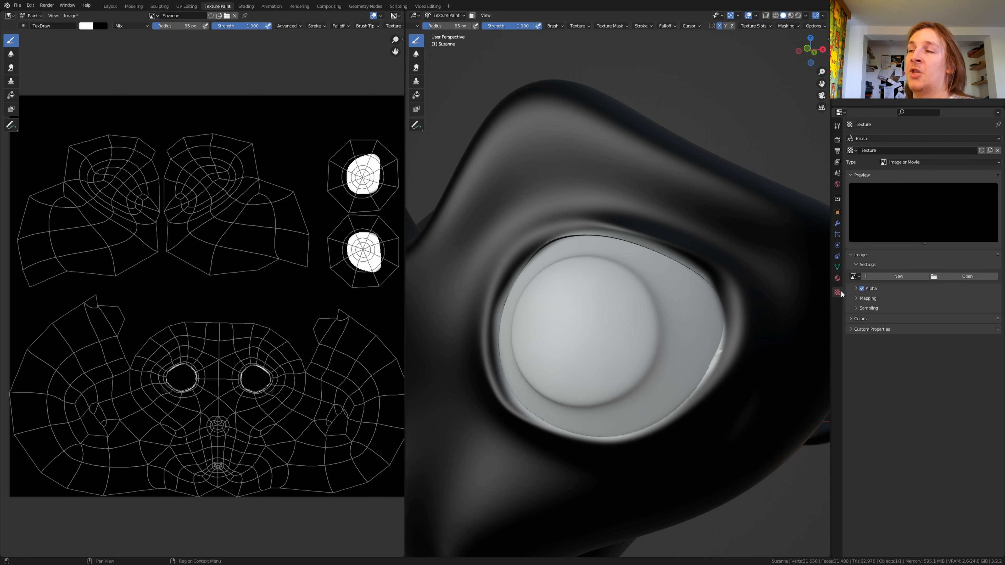
click(921, 163)
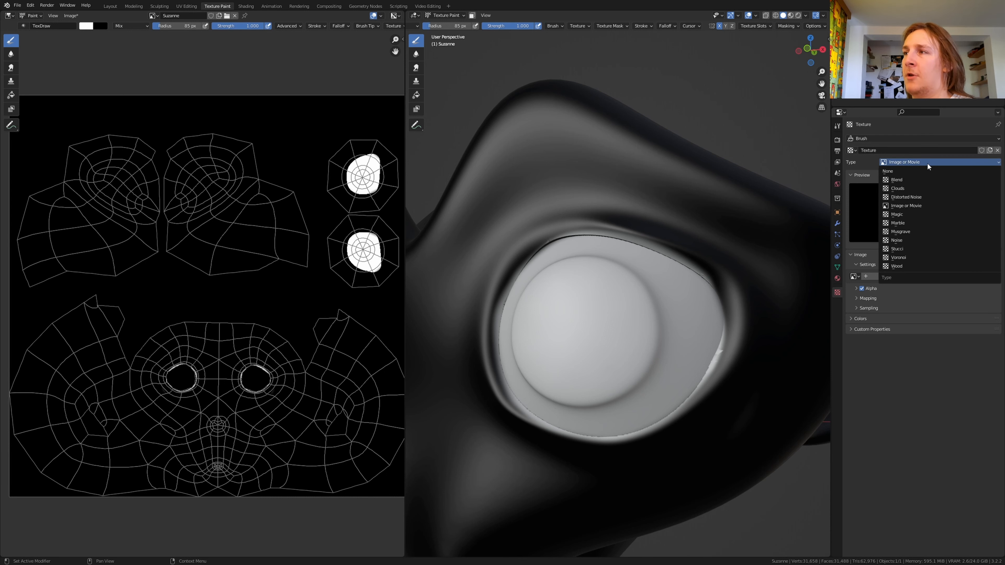
click(924, 189)
Step: Try a test stroke with the Clouds brush texture on the face beside the eye, and undo it
middle_drag(693, 301, 662, 317)
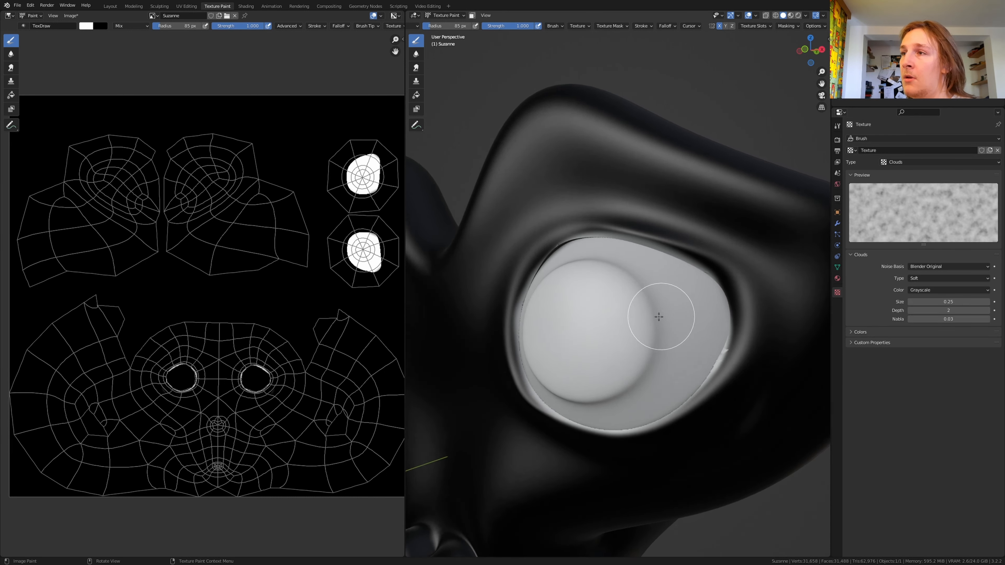
scroll(673, 313, down, 3)
scroll(746, 284, up, 3)
mouse_move(672, 274)
mouse_down()
mouse_move(708, 332)
mouse_move(695, 265)
mouse_move(685, 305)
mouse_move(724, 373)
mouse_move(719, 364)
mouse_up()
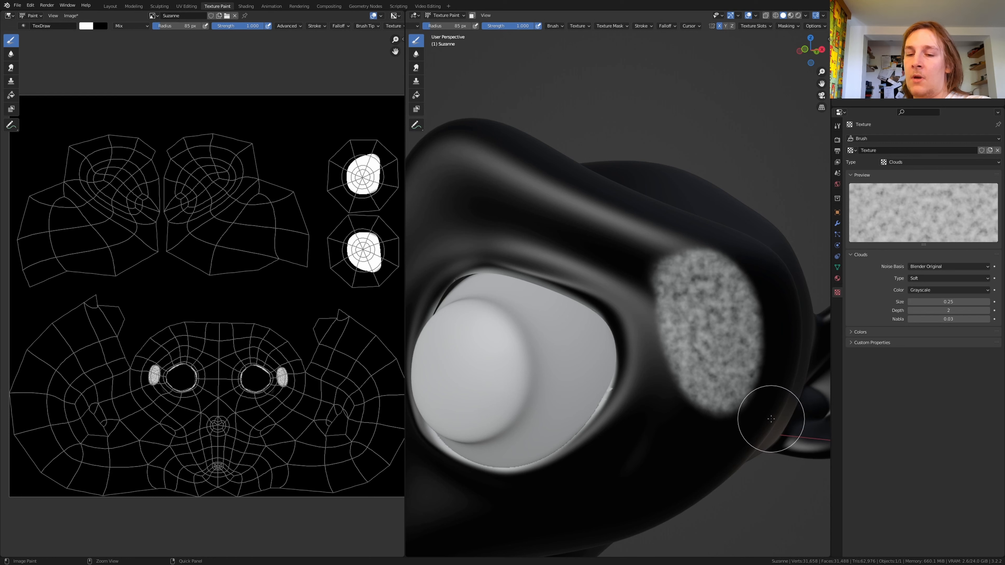
key(ctrl+z)
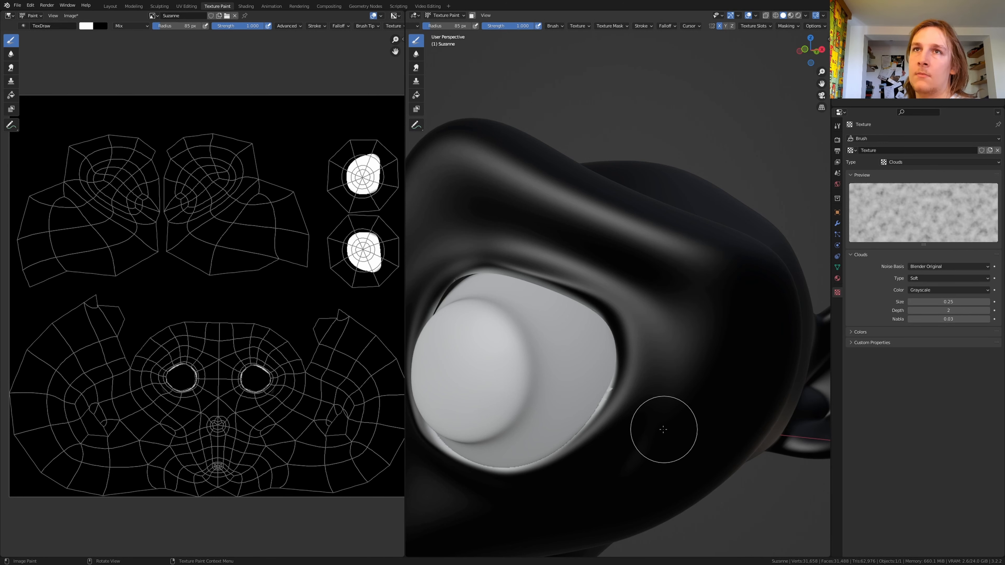
Step: In the Layout workspace, tilt Suzanne's head backwards from the right orthographic view
click(114, 6)
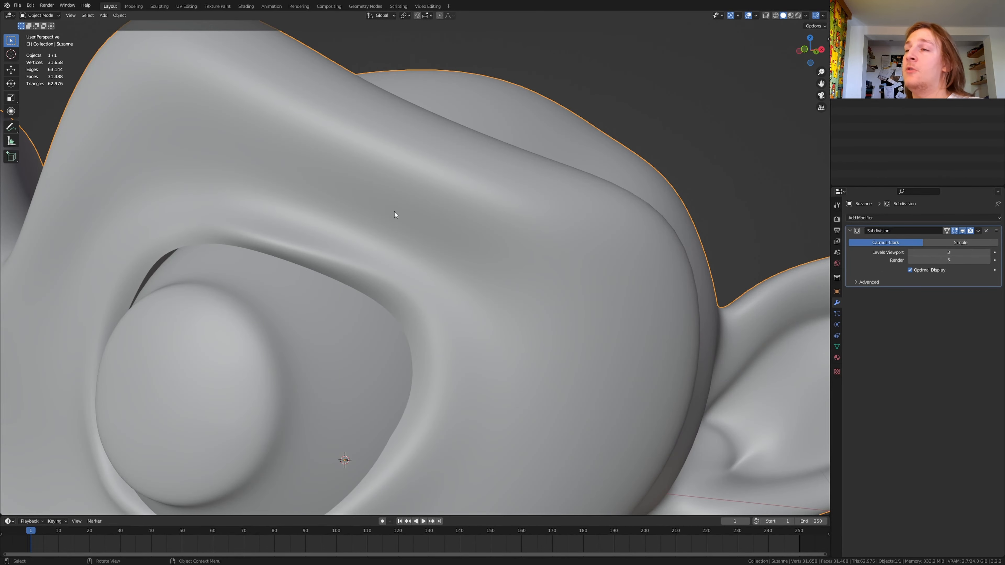
scroll(391, 238, down, 5)
key(KP_3)
scroll(390, 269, down, 8)
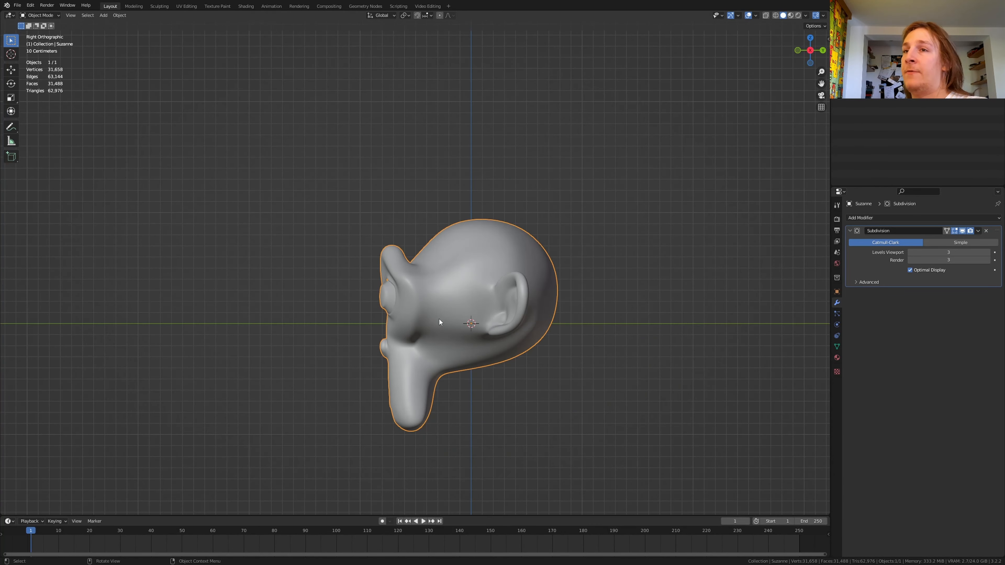
scroll(433, 319, up, 3)
key(r)
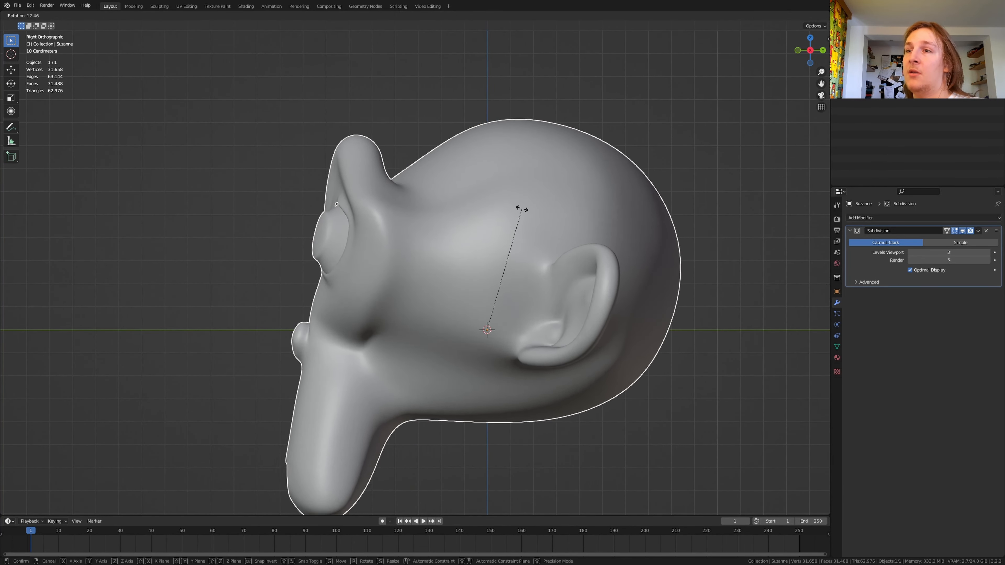
click(561, 239)
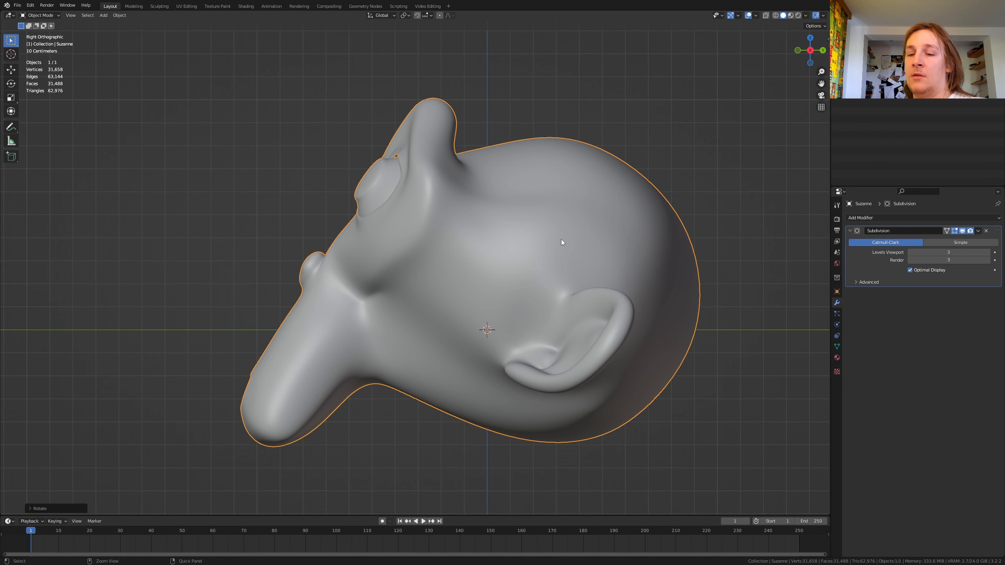
Step: Raise Suzanne along Z and fine-tune the tilt so the chin and the back of the head rest on the ground line
key(g)
key(z)
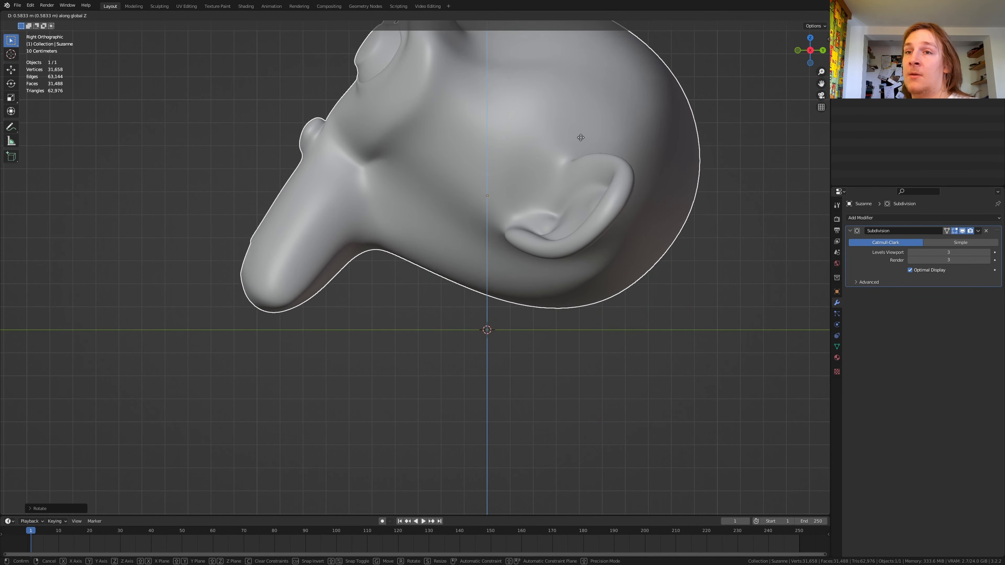
click(597, 162)
key(r)
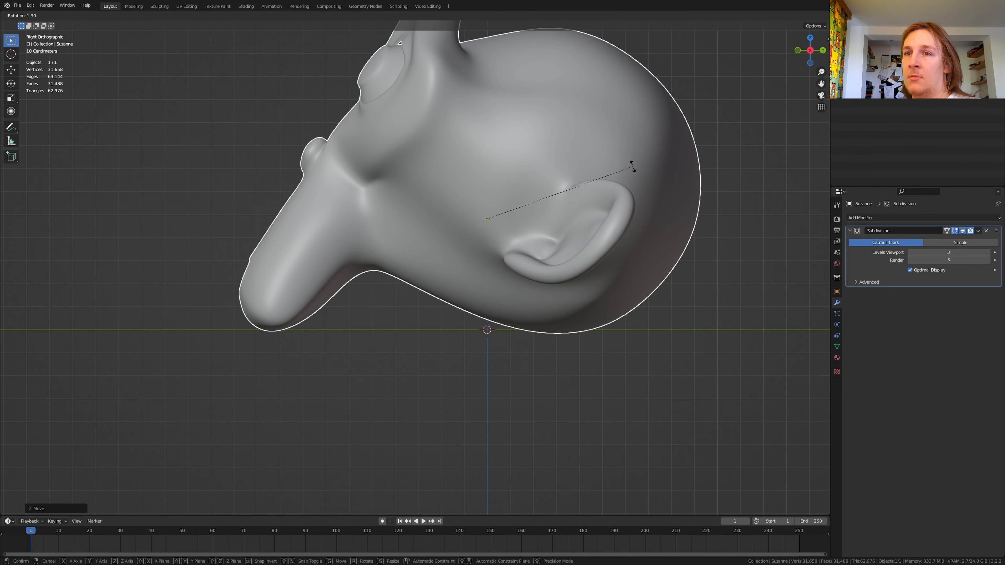
click(633, 165)
key(g)
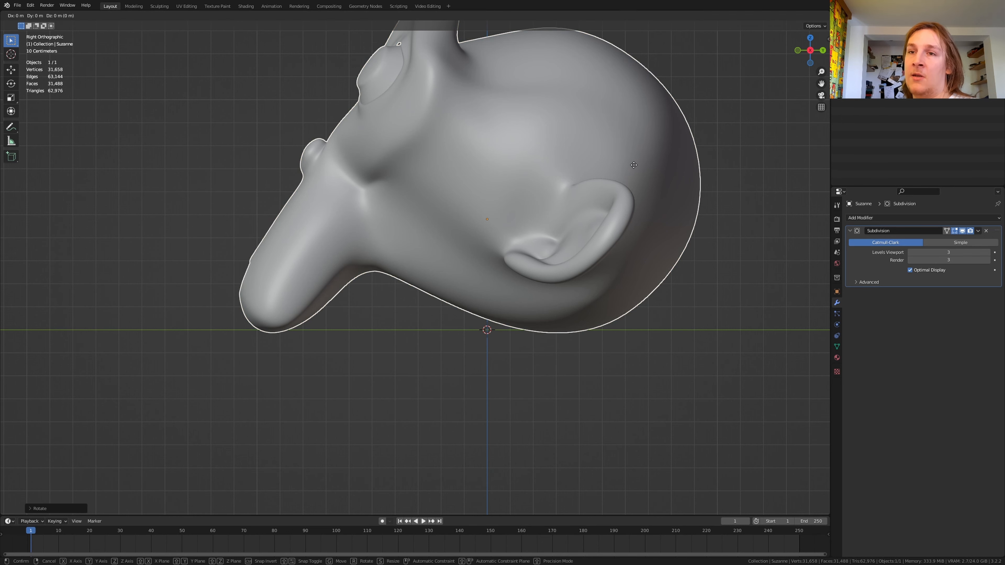
key(z)
click(632, 161)
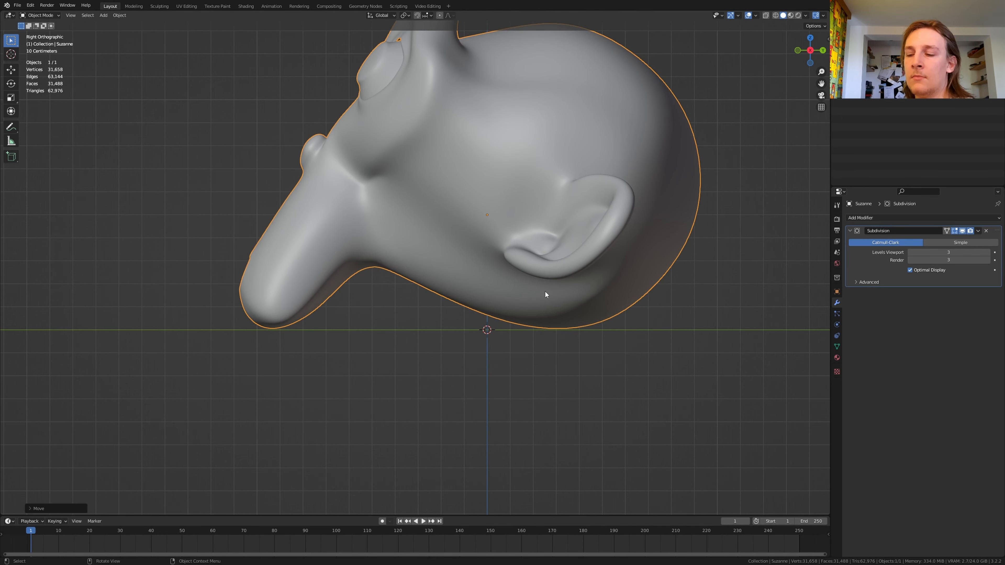
Step: Add a camera and align it to a three-quarter perspective view of Suzanne's face
scroll(544, 291, down, 5)
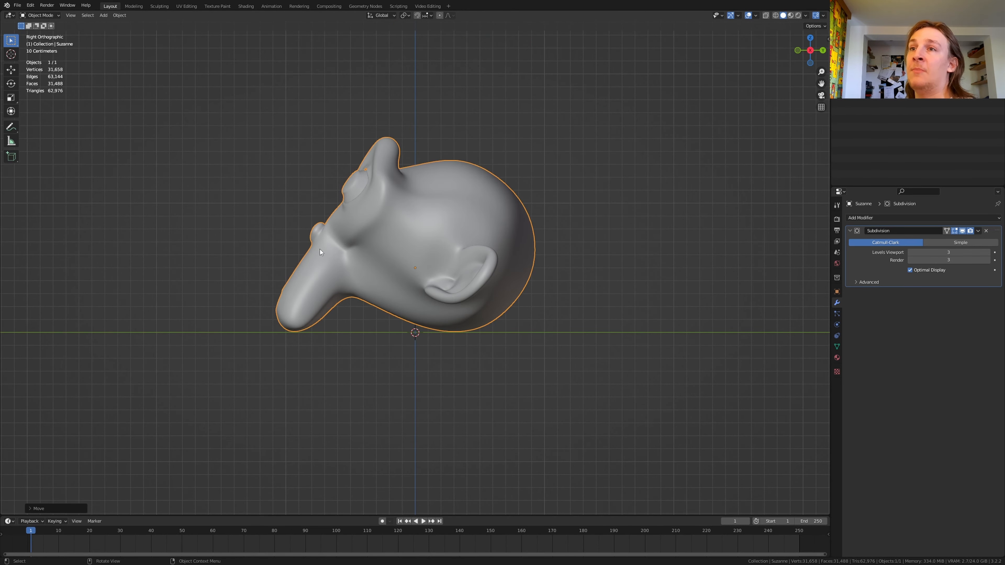
middle_drag(319, 249, 380, 274)
scroll(379, 275, down, 3)
scroll(342, 231, up, 4)
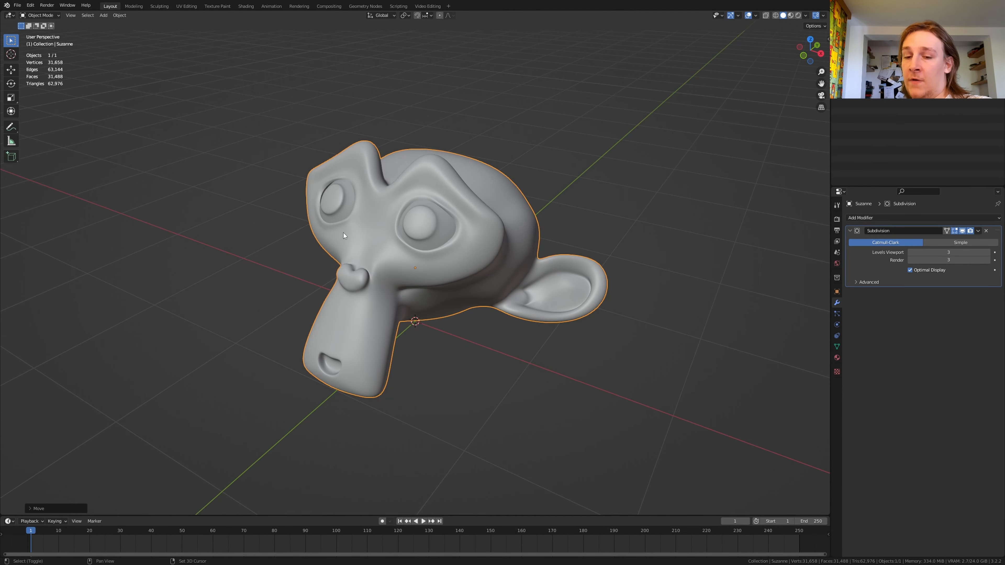
key(shift+a)
mouse_move(327, 344)
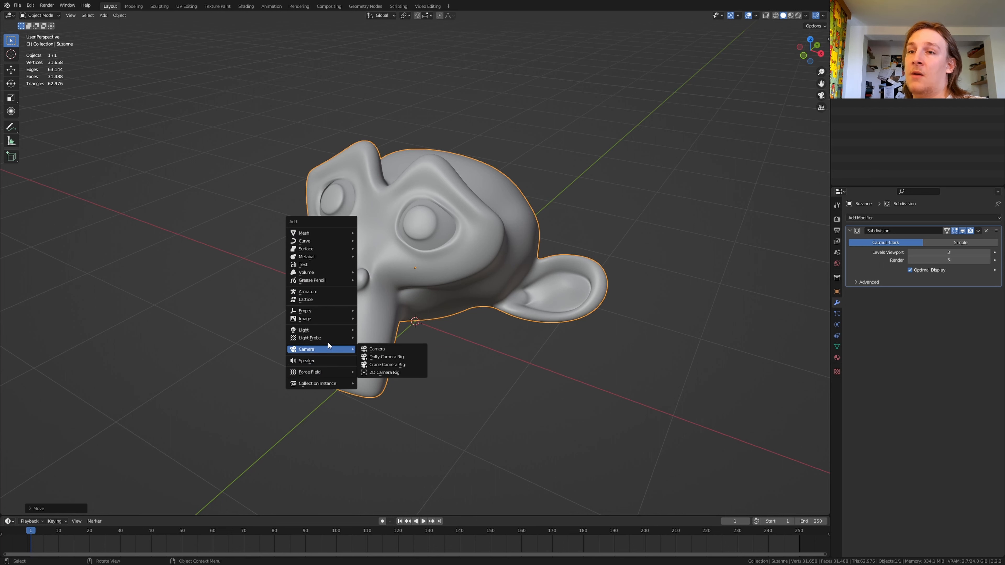
click(371, 349)
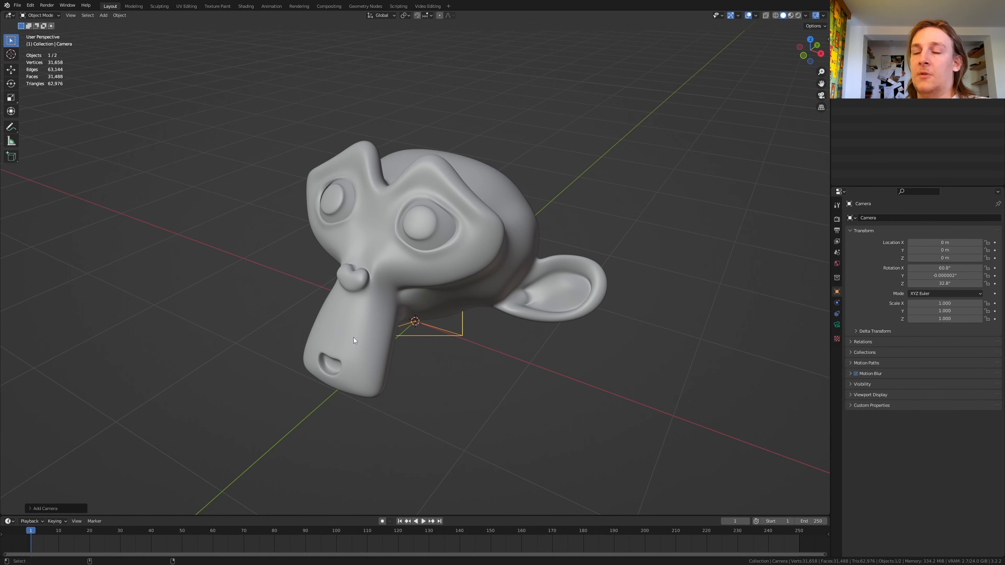
key(ctrl+alt+KP_0)
Step: Move the camera back along its local Z axis and shift it to frame Suzanne
key(g)
key(z)
key(z)
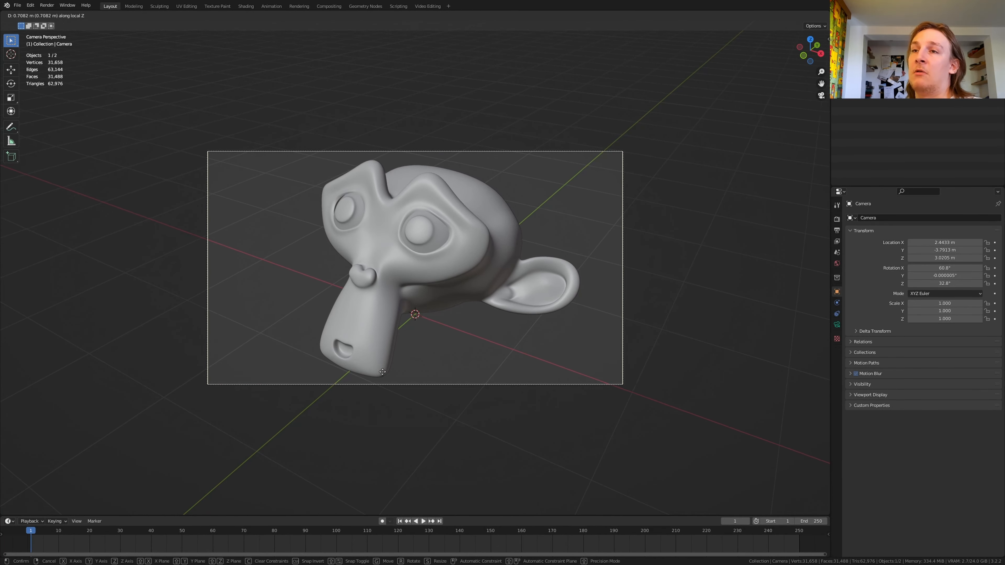
click(383, 379)
key(g)
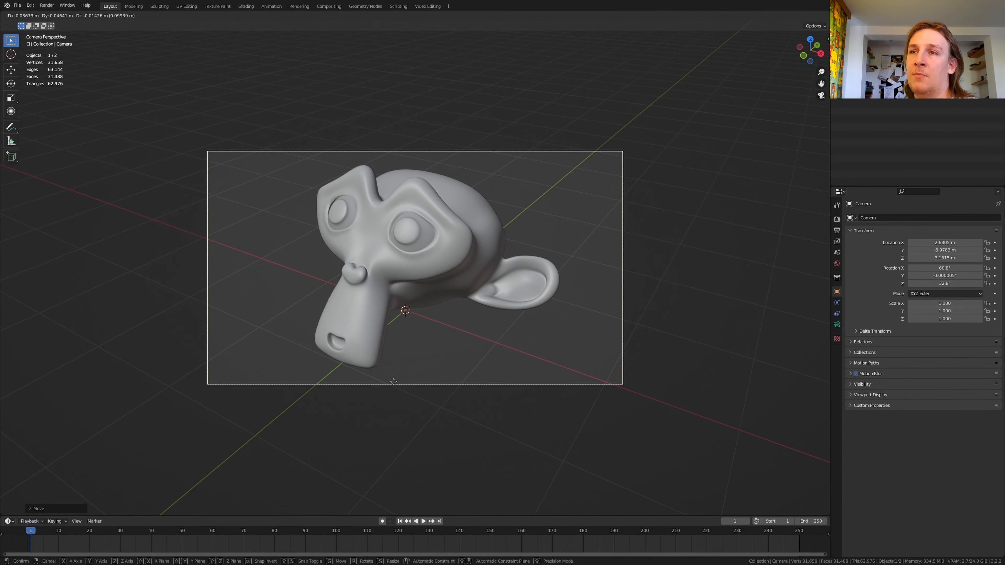